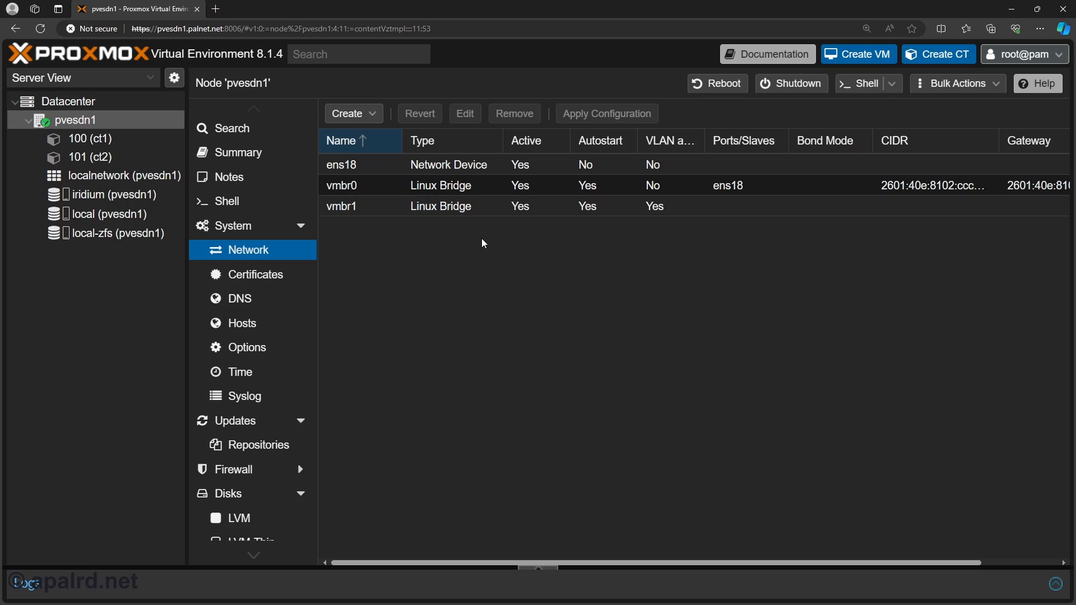
Look through the datacenter's SDN status, Zones, VNets, Options and IPAM pages
left_click(67, 111)
left_click(261, 319)
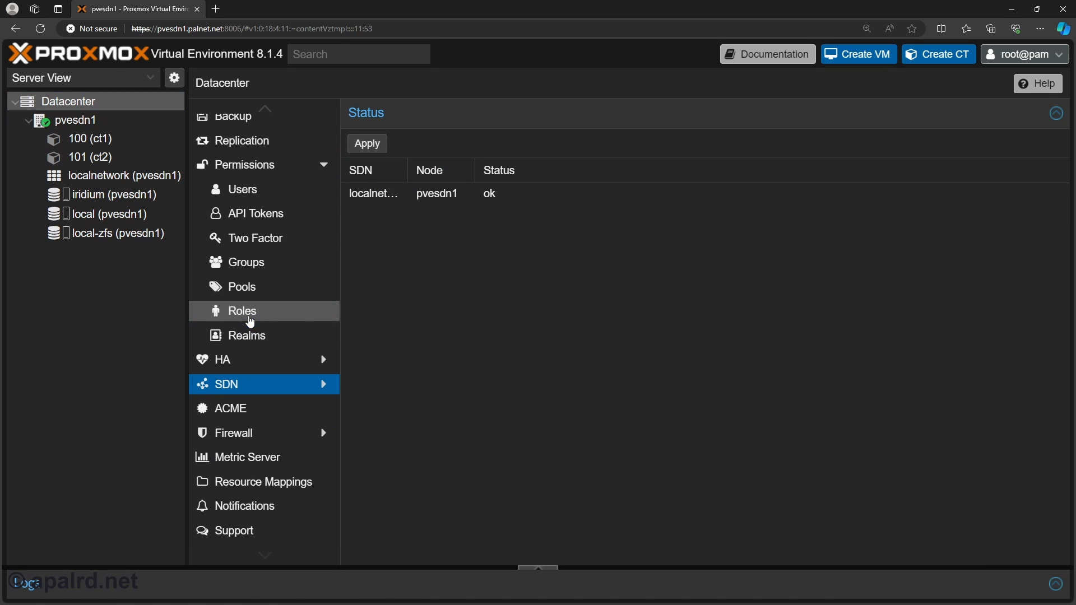
left_click(242, 387)
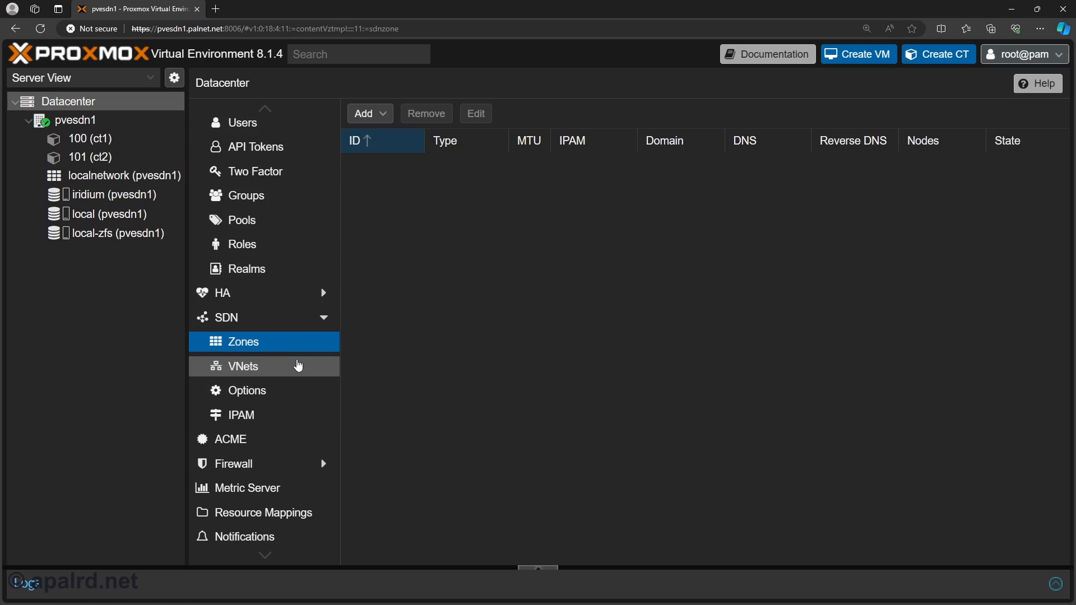
left_click(298, 366)
left_click(294, 394)
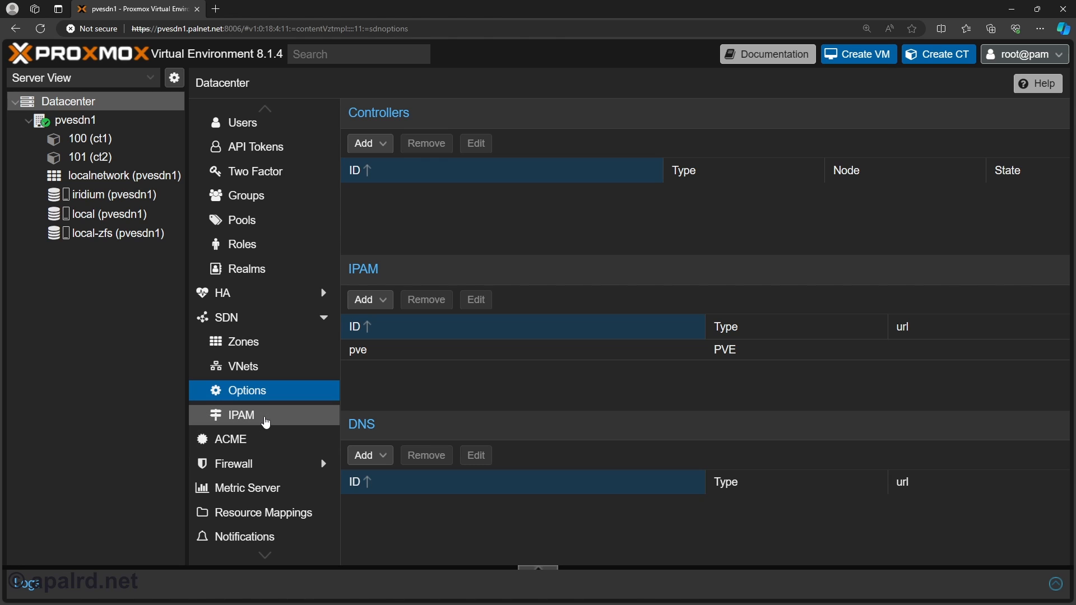
left_click(266, 419)
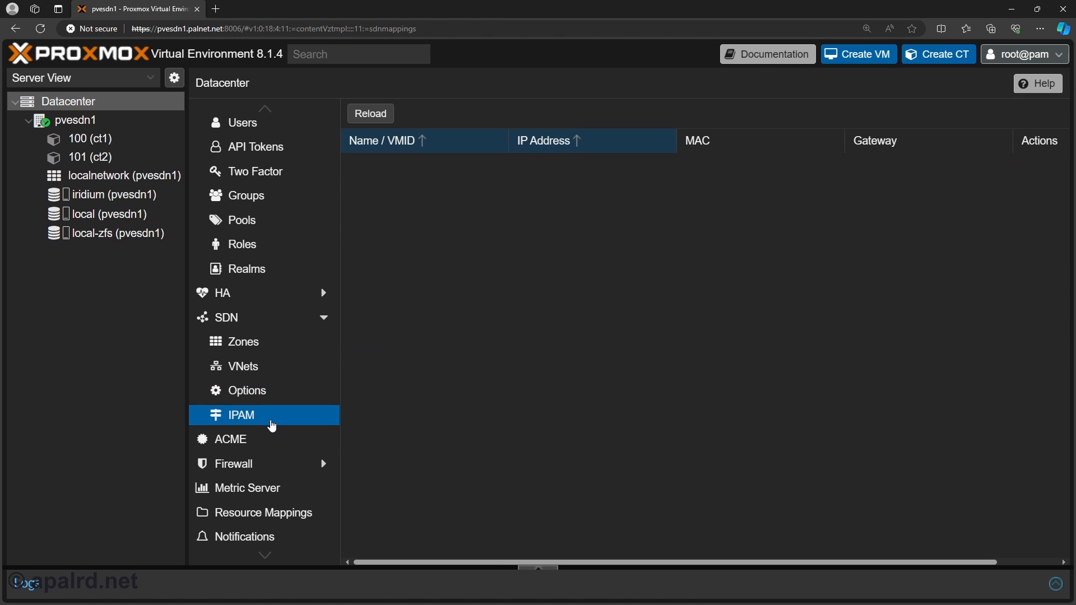
left_click(282, 349)
left_click(284, 373)
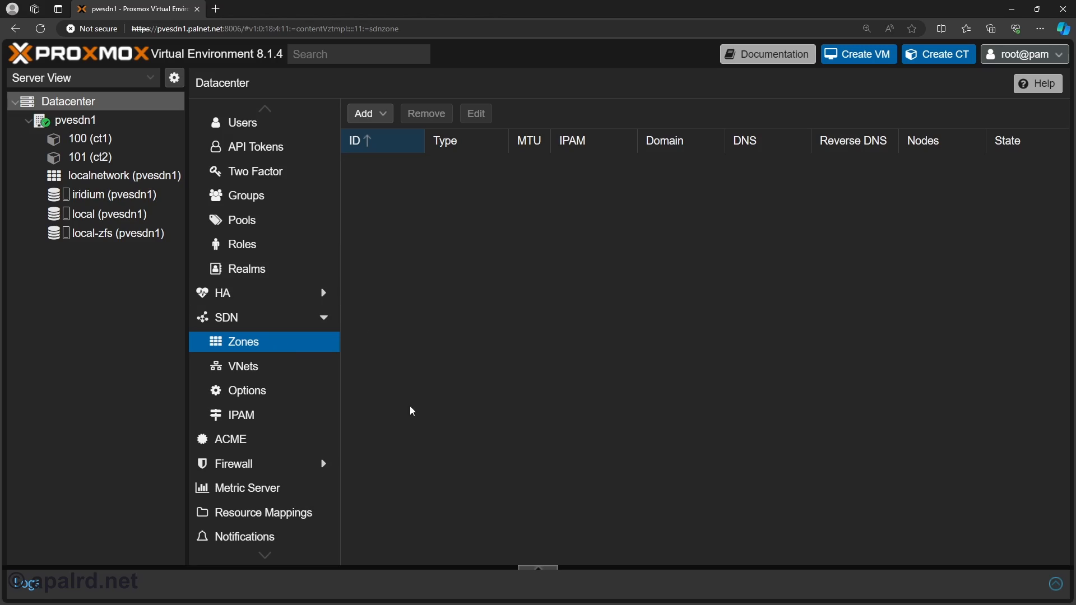
Add a Simple SDN zone with the ID SimpleZn and pve as its IPAM
left_click(385, 115)
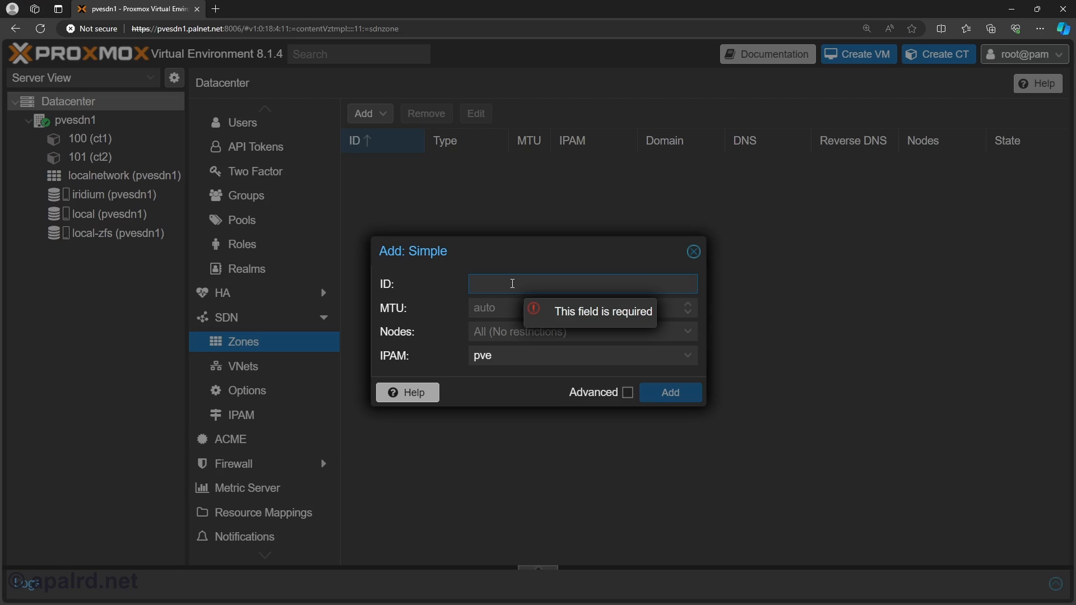
type("SimpleZn")
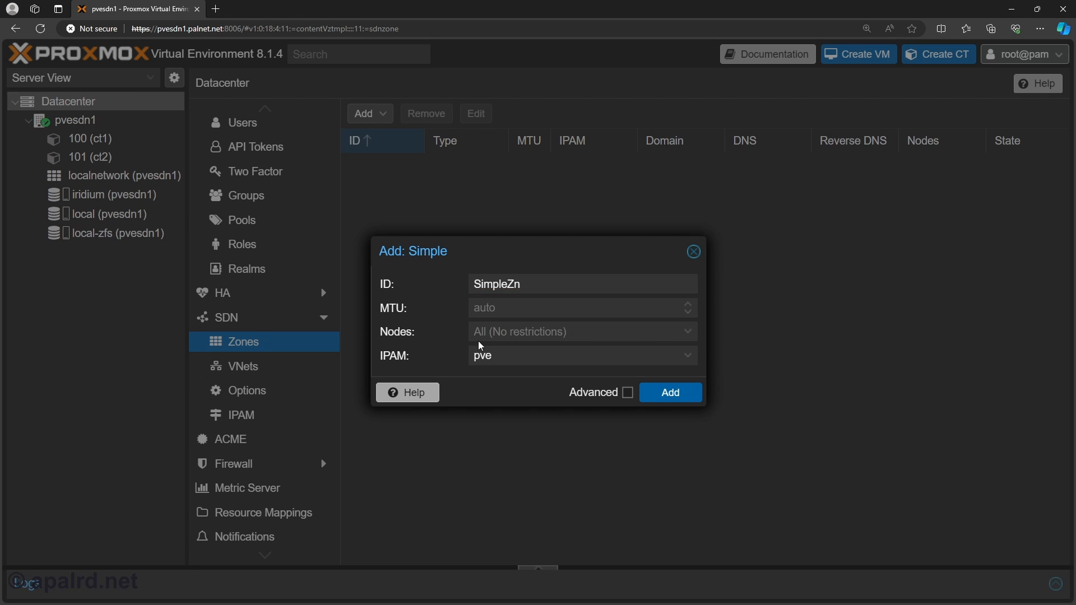
left_click(564, 354)
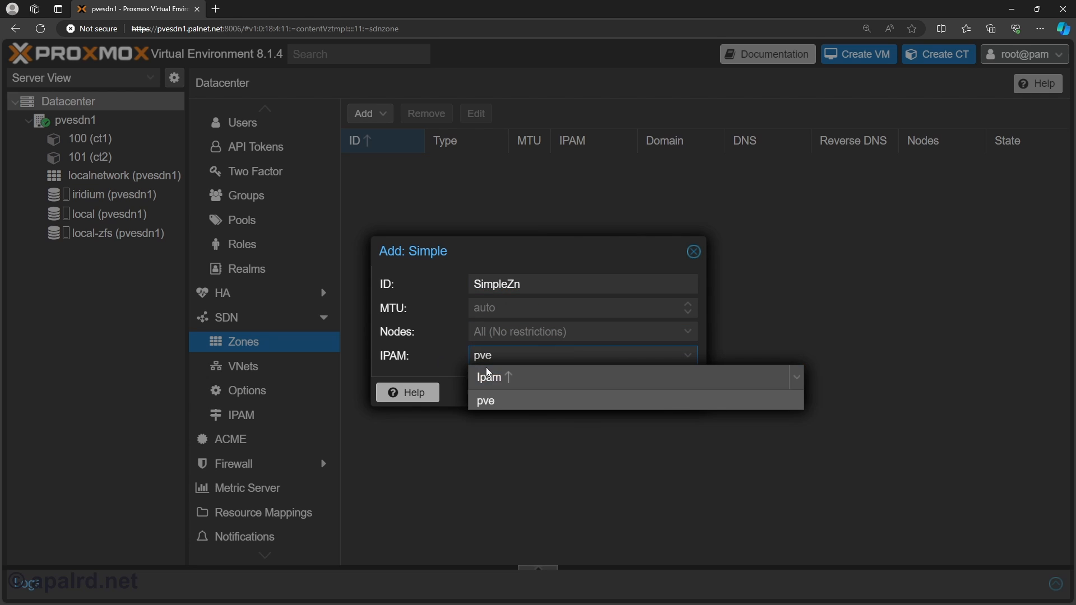
left_click(502, 400)
left_click(660, 393)
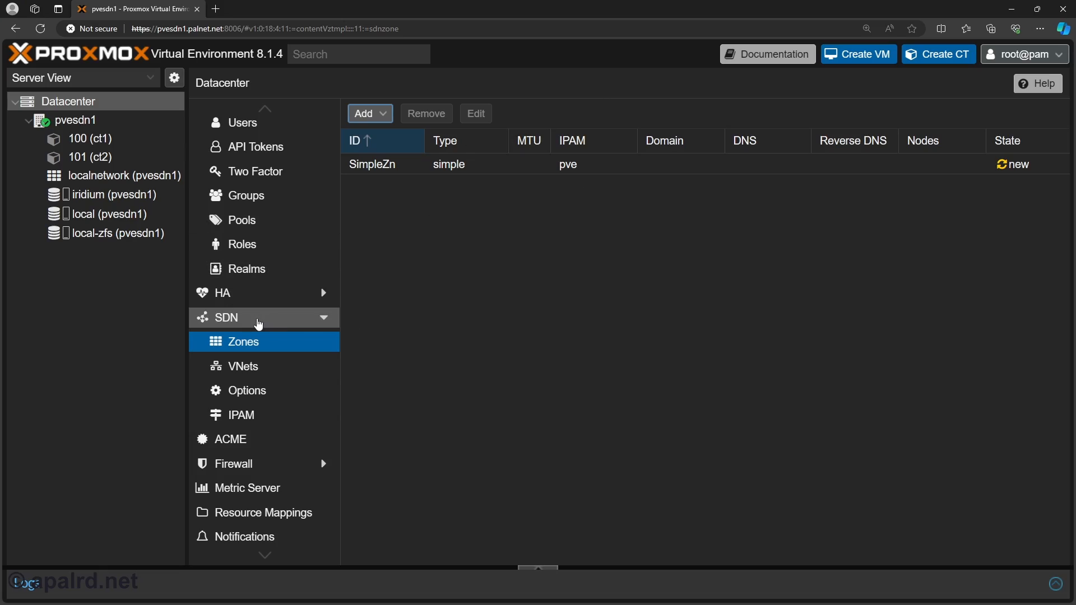
Apply the pending SDN configuration for SimpleZn and check the network reload in the task log
left_click(250, 323)
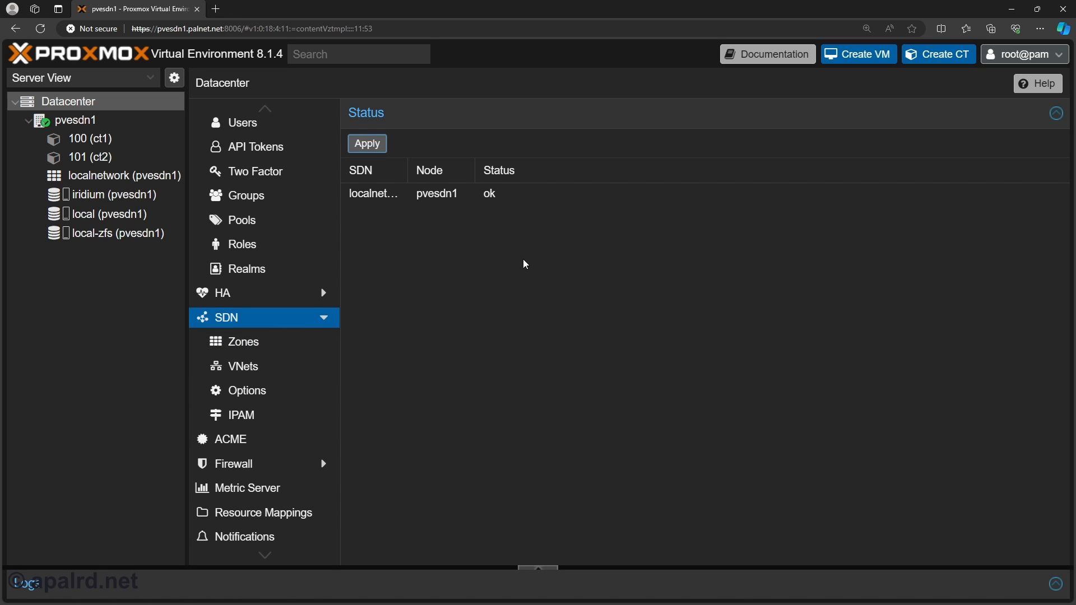
left_click(535, 568)
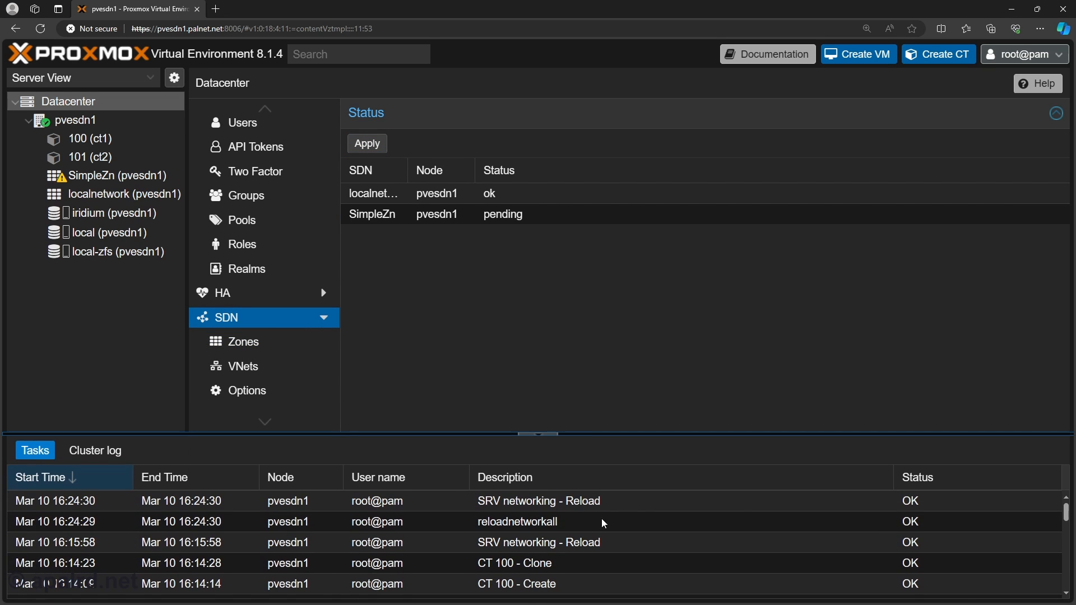
left_click(537, 435)
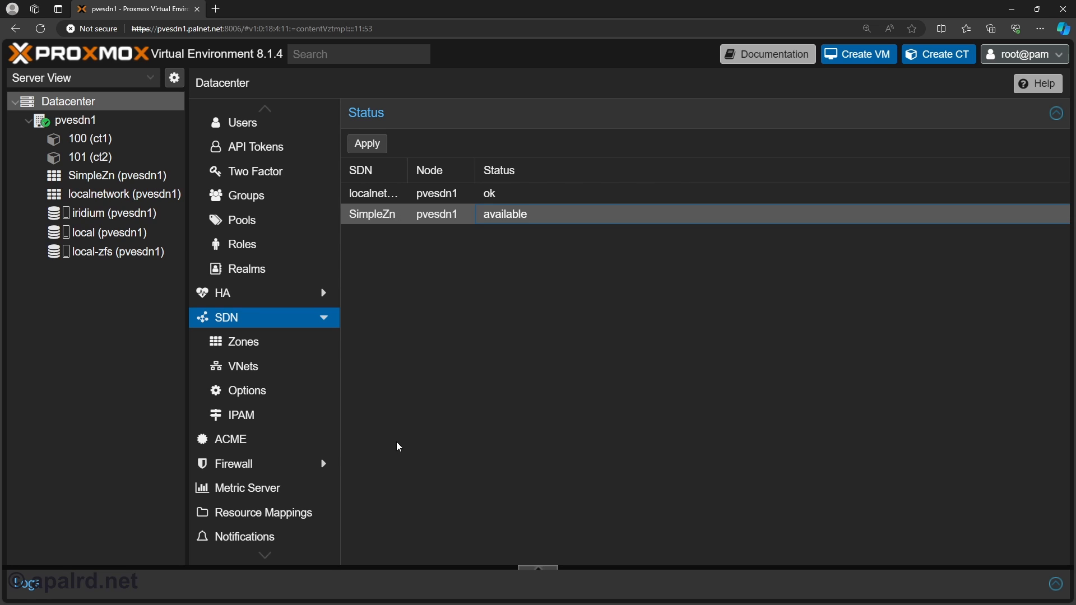
Create the VNet TestNet1 with alias TestNetworkOne in zone SimpleZn and apply the SDN configuration
left_click(245, 366)
left_click(367, 147)
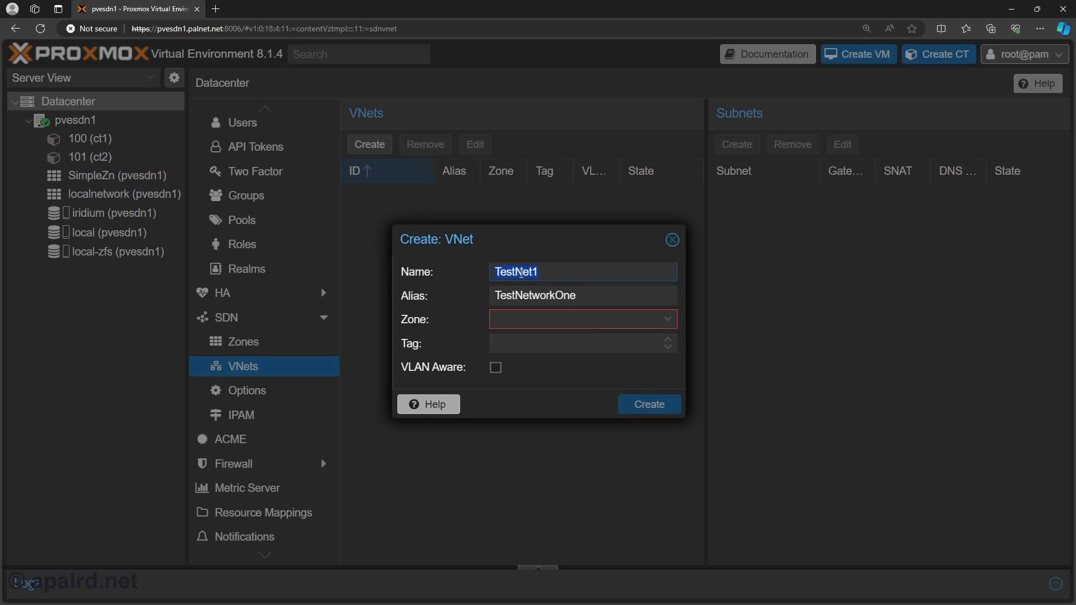
left_click(524, 324)
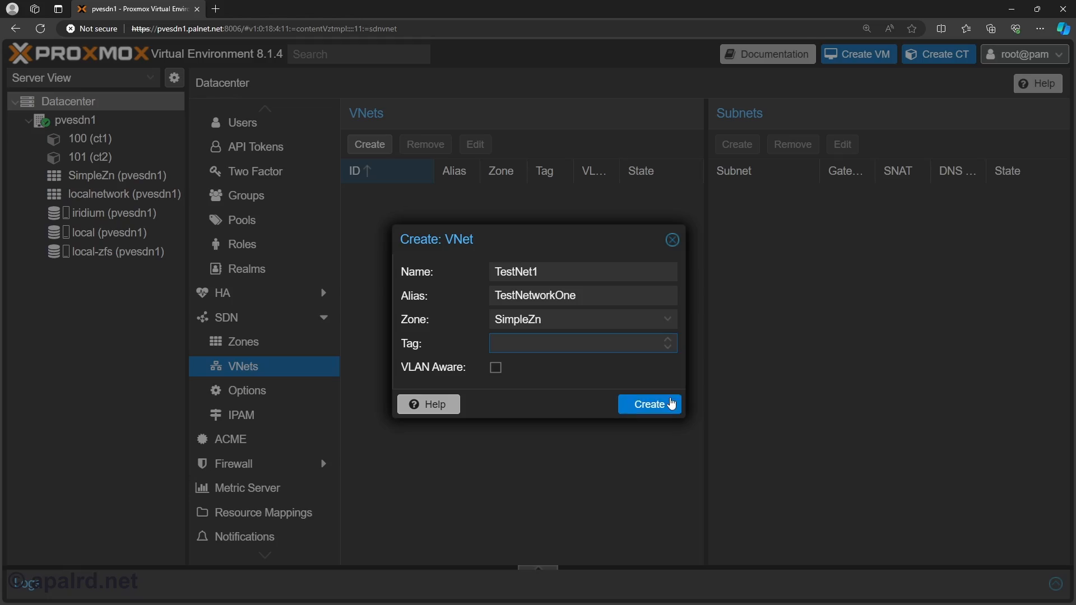
left_click(671, 404)
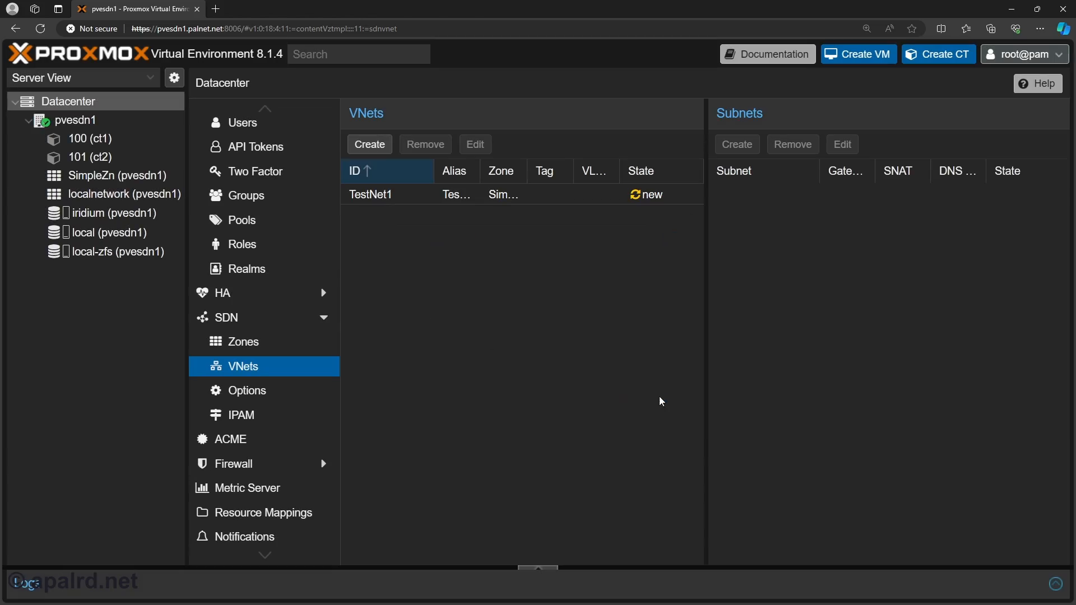
left_click(640, 203)
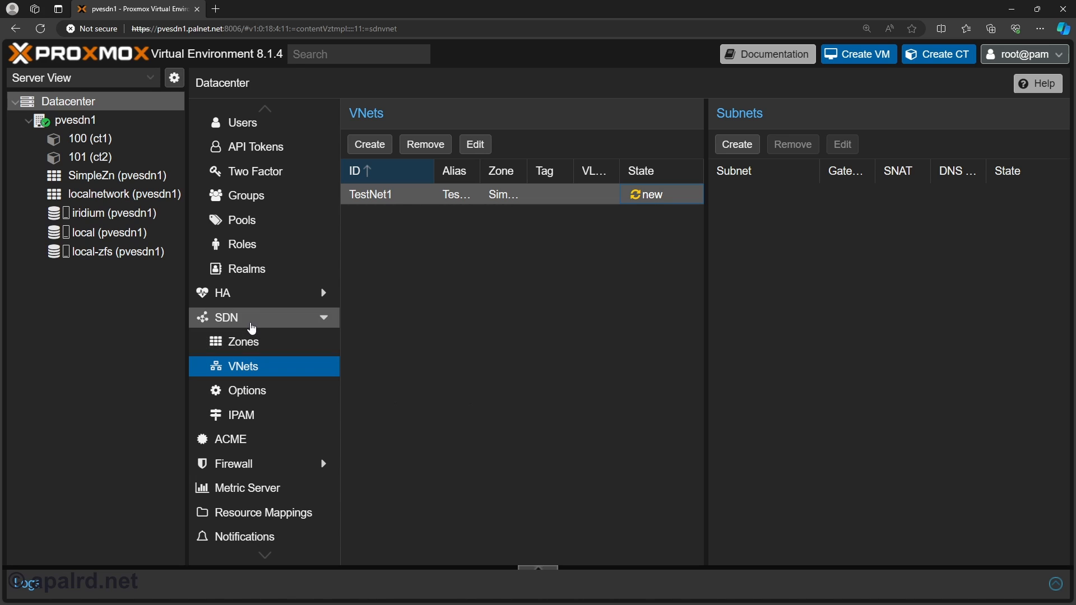
left_click(251, 322)
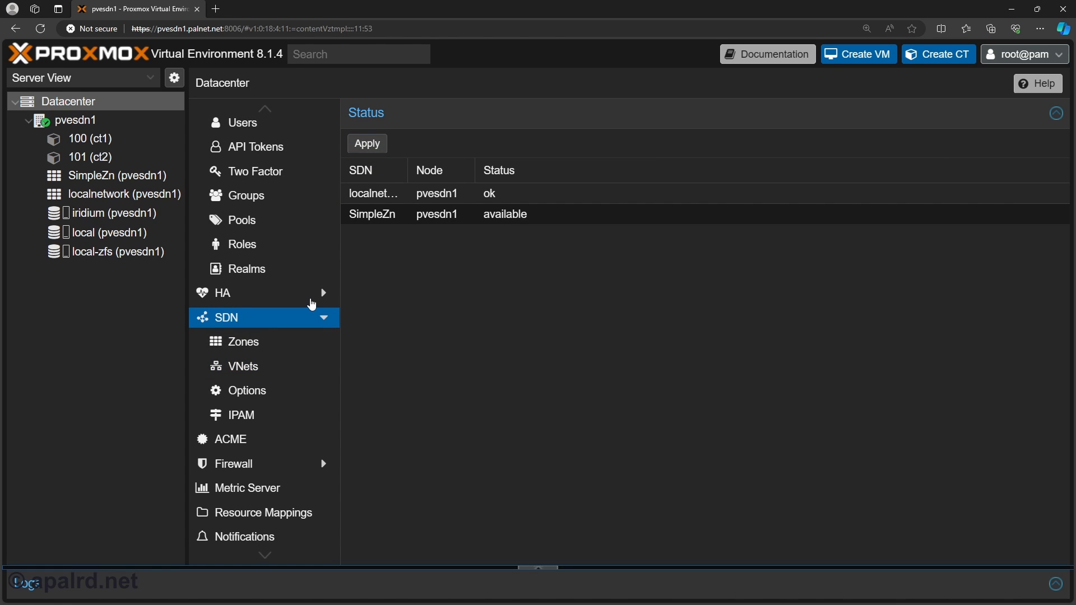
Edit container ct1's eth0 network device to use bridge TestNet1 and clear its VLAN tag
left_click(80, 142)
double_click(501, 168)
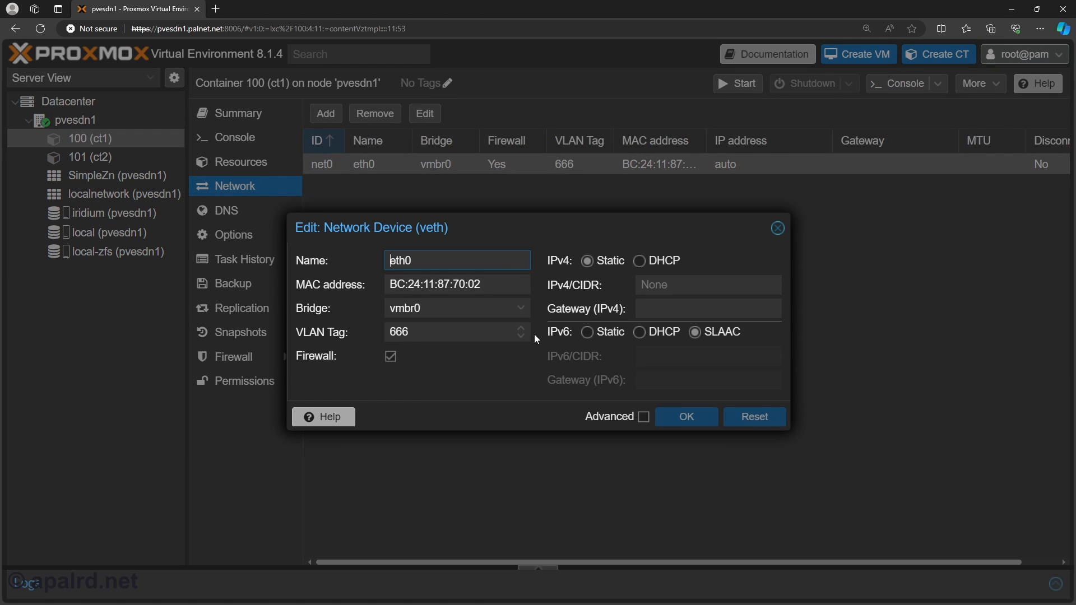
left_click(465, 312)
left_click(469, 348)
key("Tab")
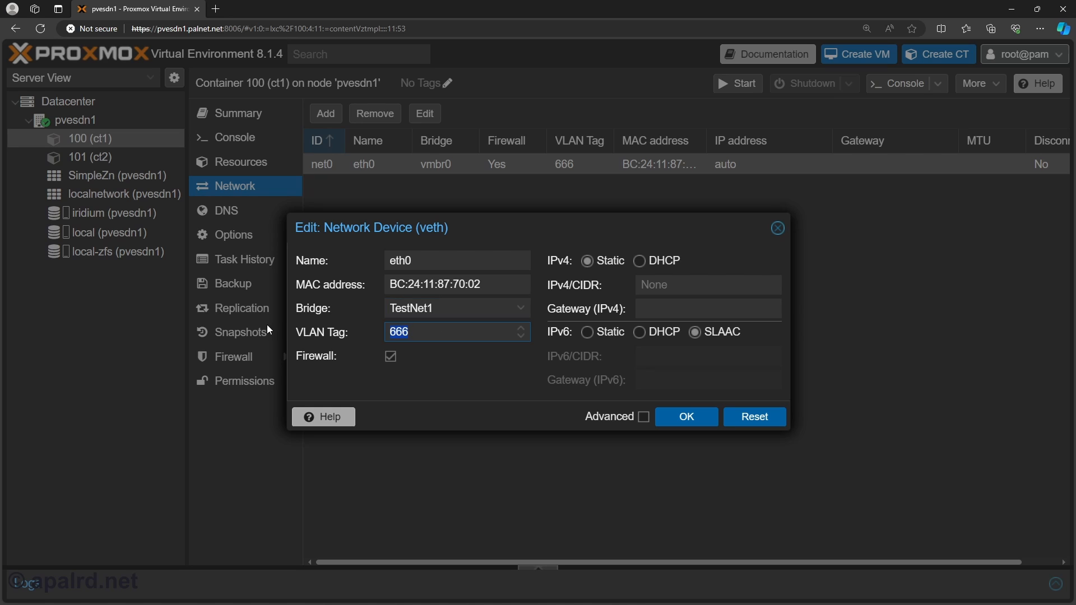
key("BackSpace")
left_click(457, 310)
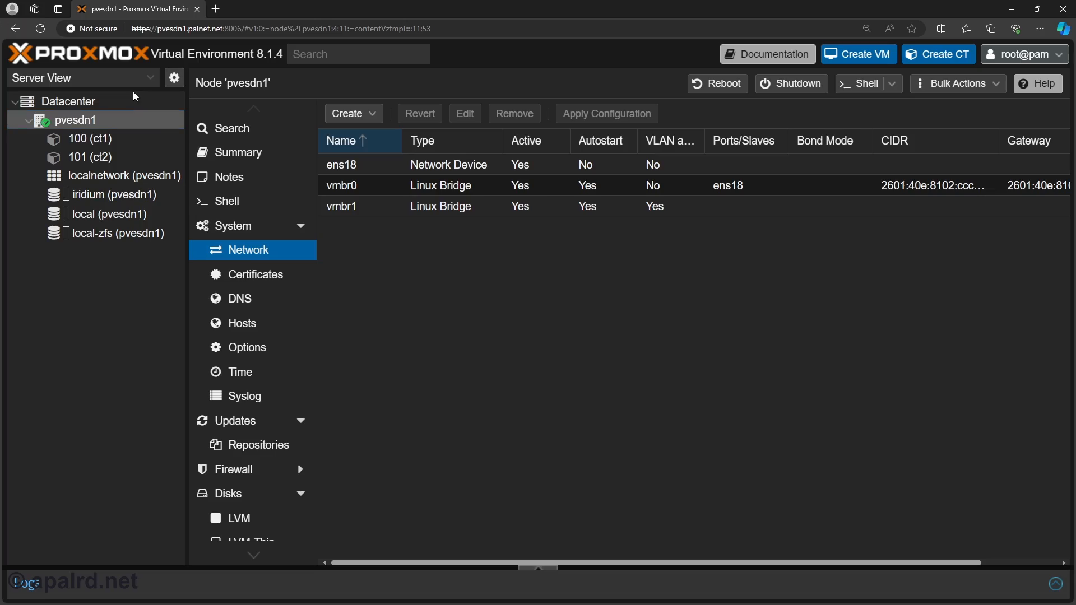
Add a datacenter VLAN zone with the ID HomeNet on bridge vmbr0, using pve as its IPAM
left_click(132, 101)
scroll(245, 364, "down", 3)
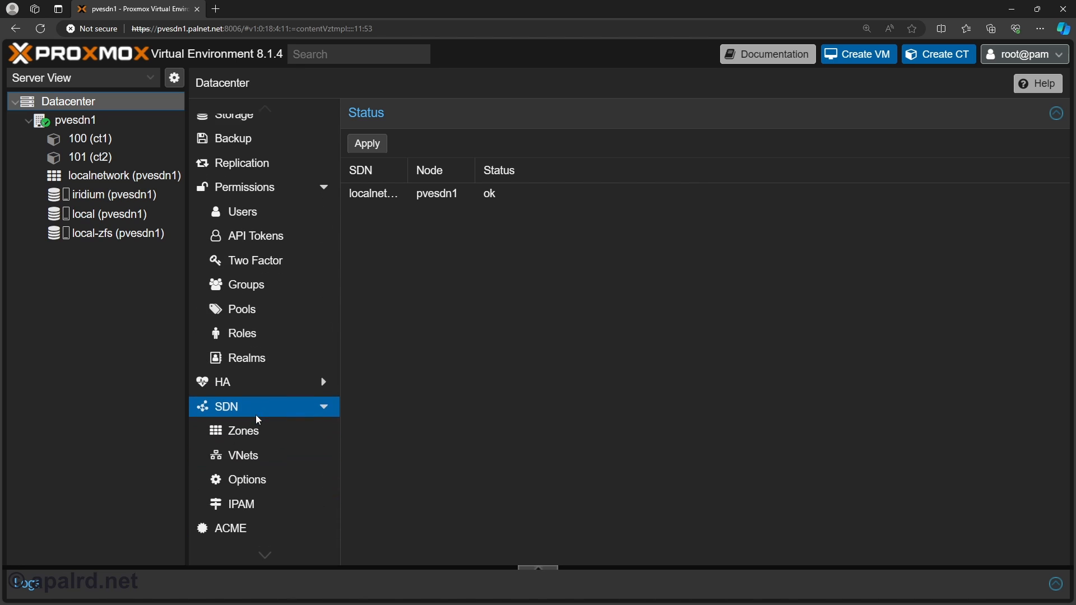
left_click(257, 423)
left_click(360, 111)
left_click(405, 155)
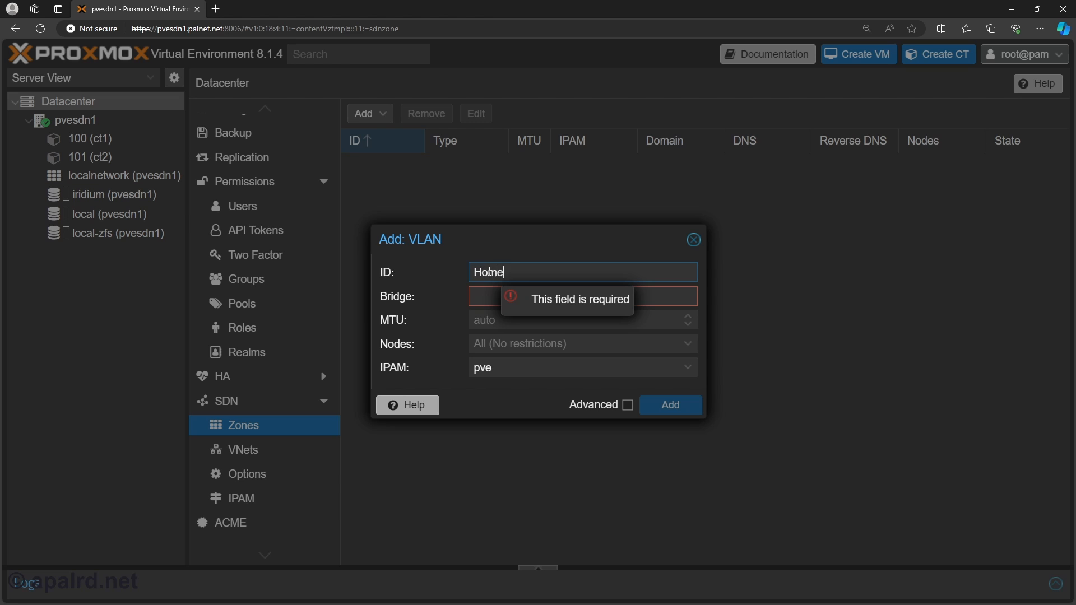
left_click(496, 296)
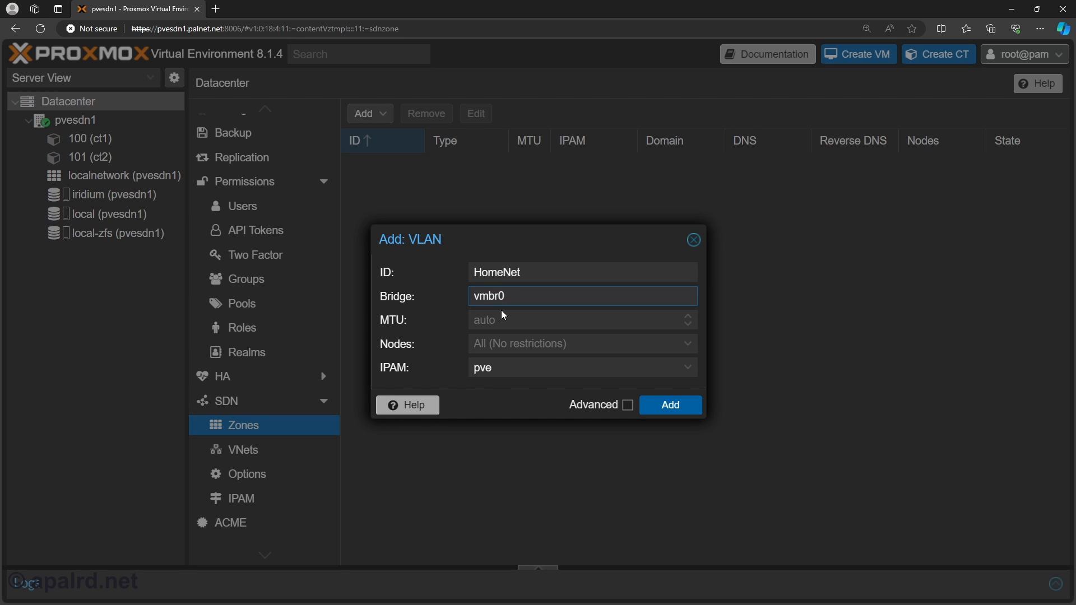
left_click(652, 415)
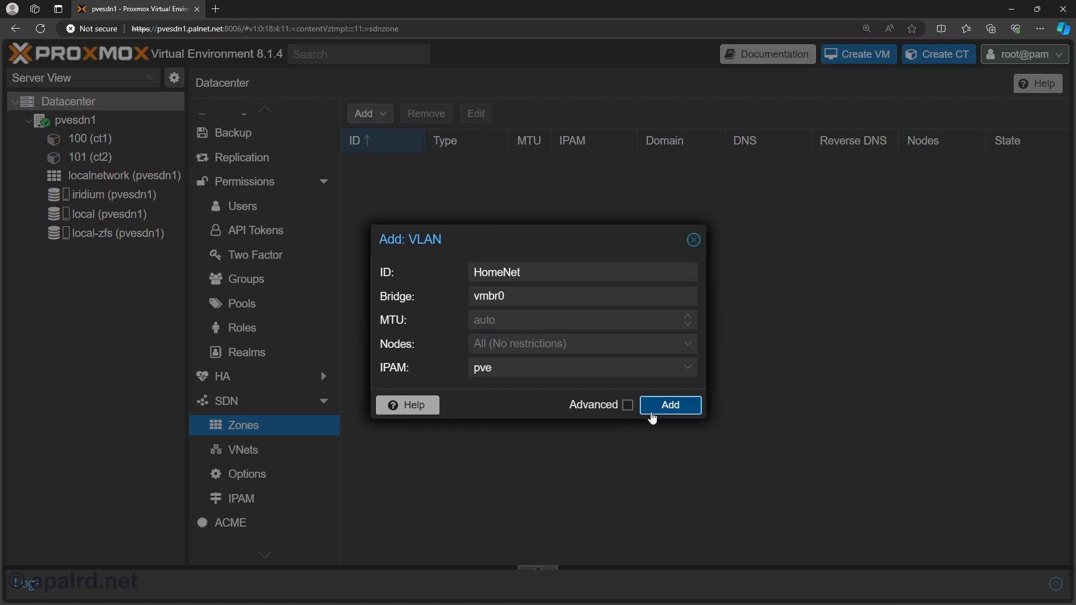
Create a VNet named LAN in zone HomeNet with VLAN tag 6
left_click(236, 450)
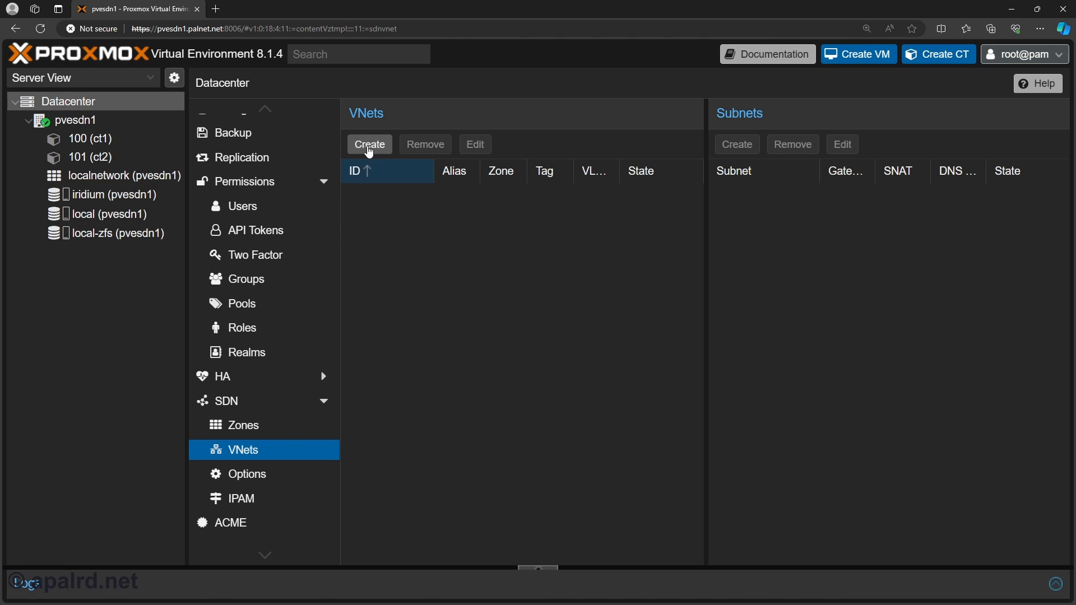
left_click(370, 145)
left_click(514, 271)
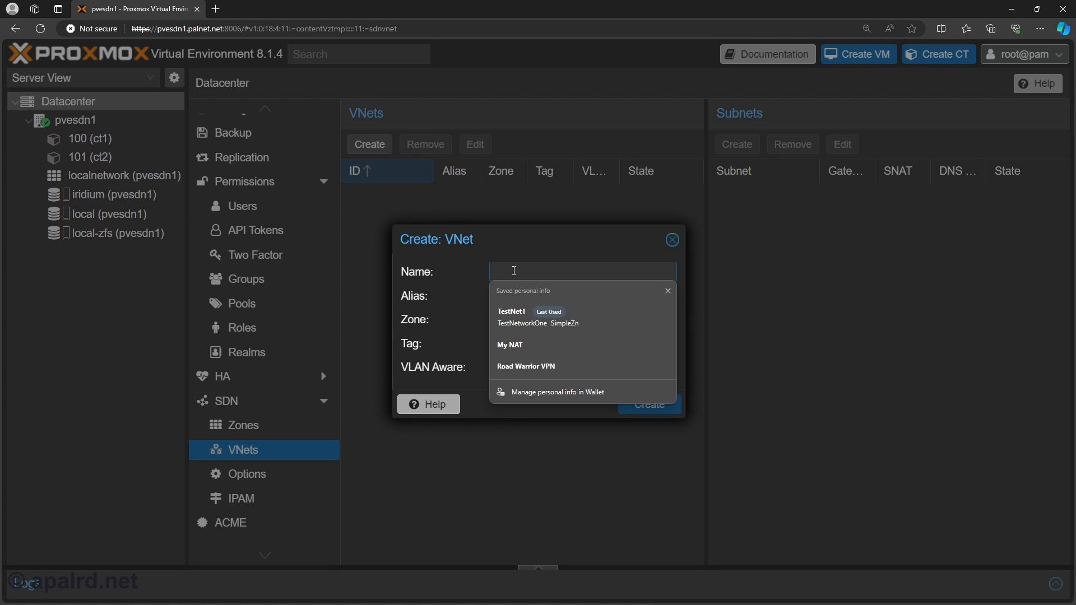
type("LAN")
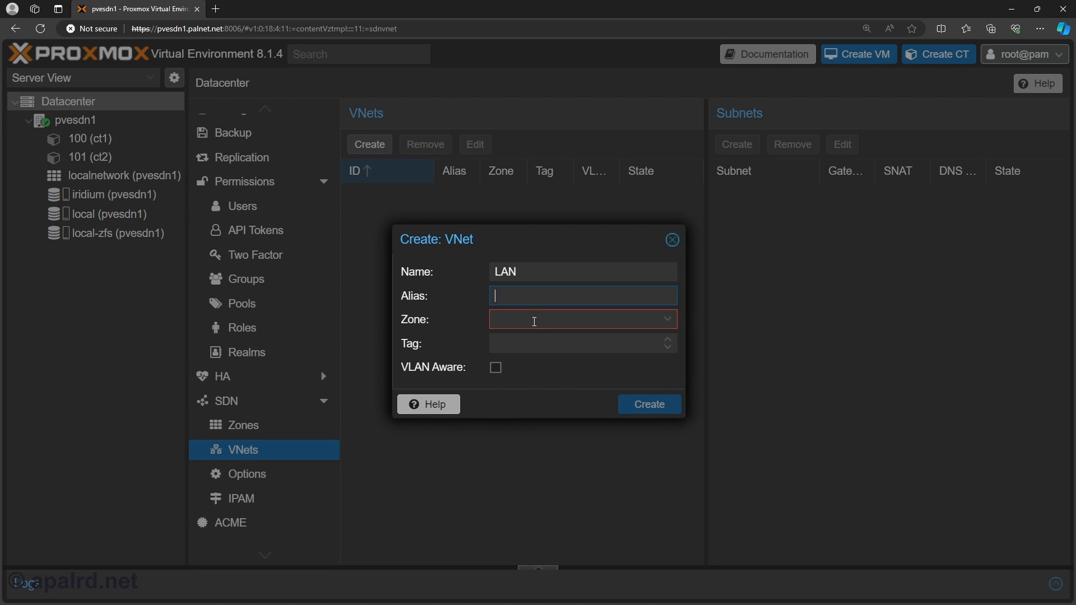
left_click(534, 322)
left_click(529, 362)
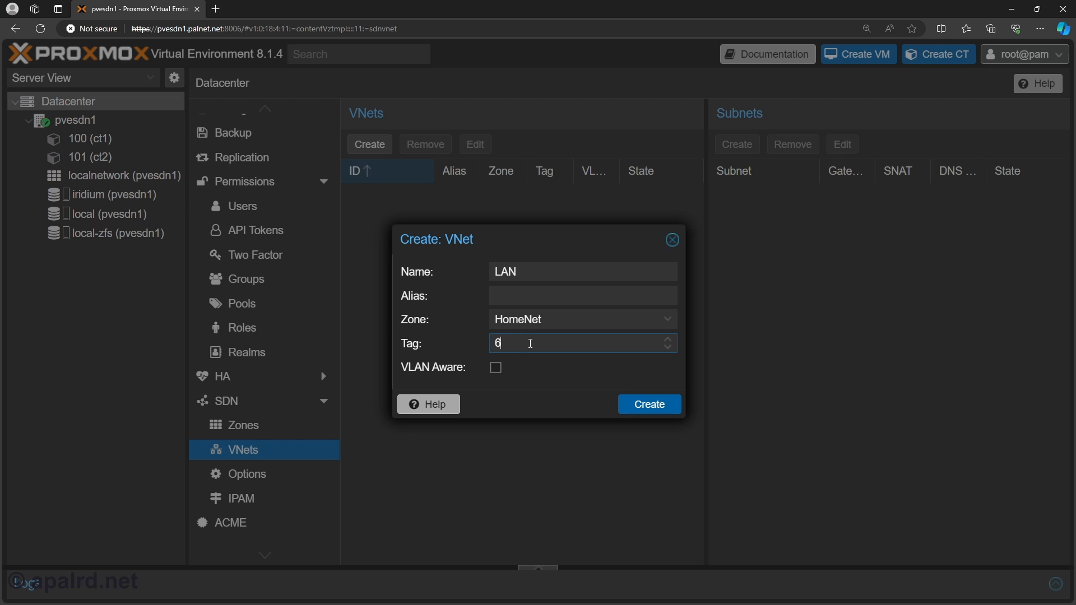
left_click(650, 405)
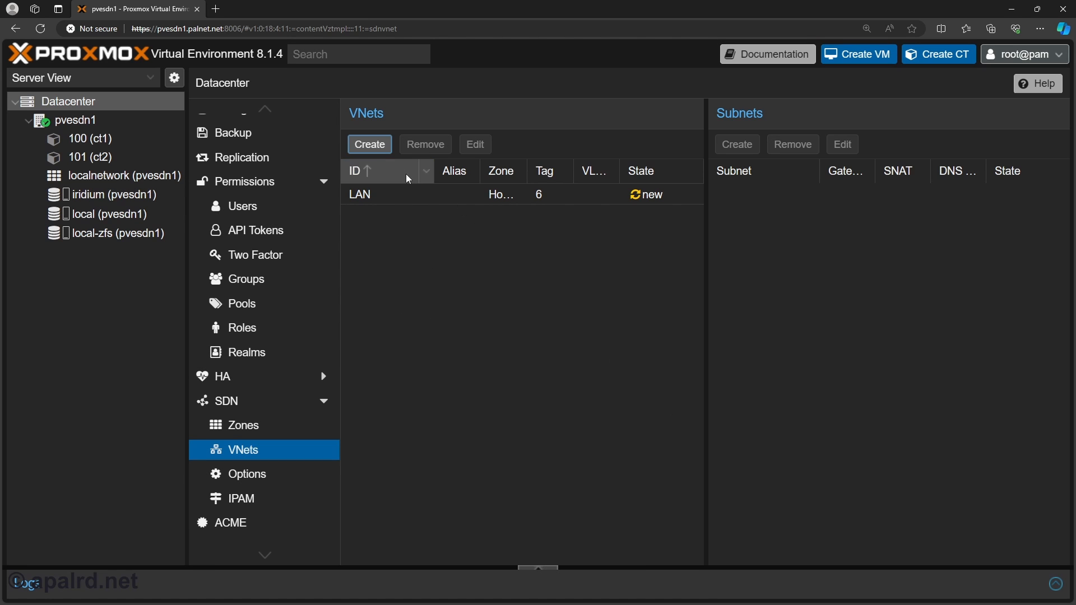
Create a VNet named IPv6 in zone HomeNet with VLAN tag 9
left_click(369, 144)
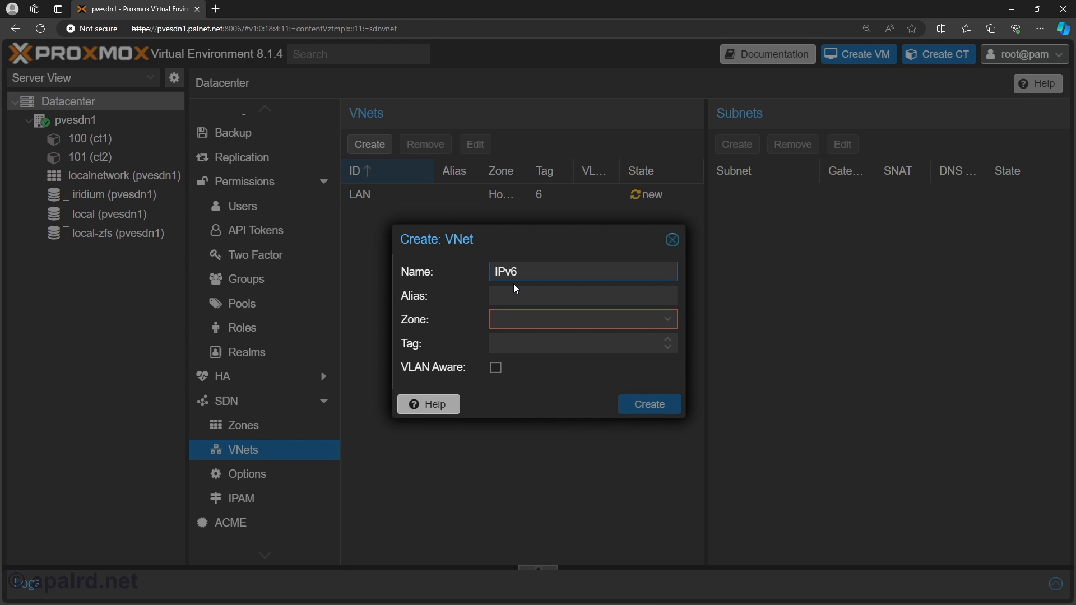
key("Tab")
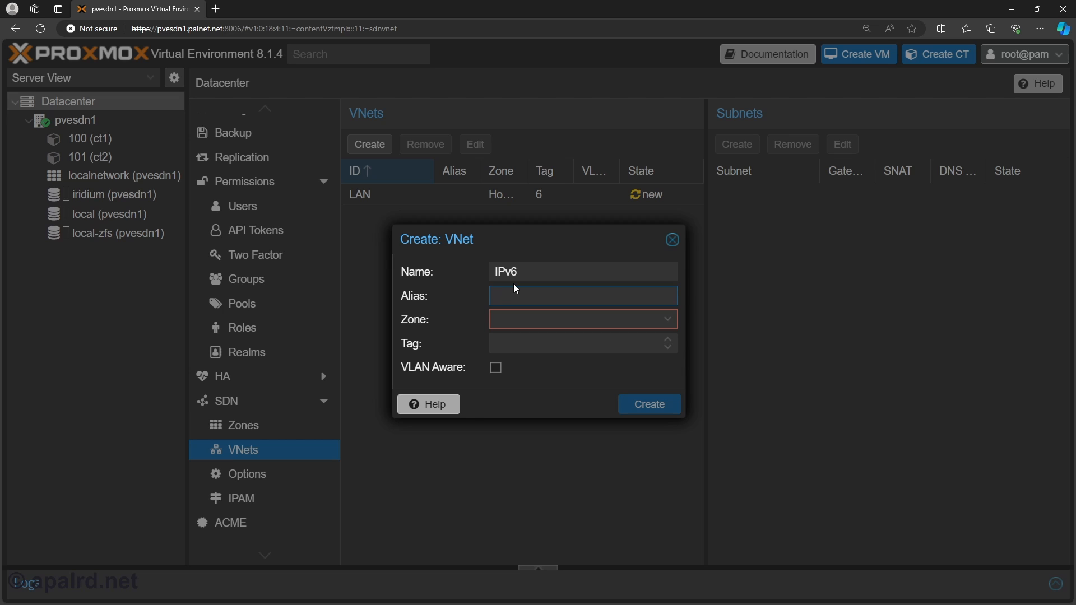
left_click(533, 320)
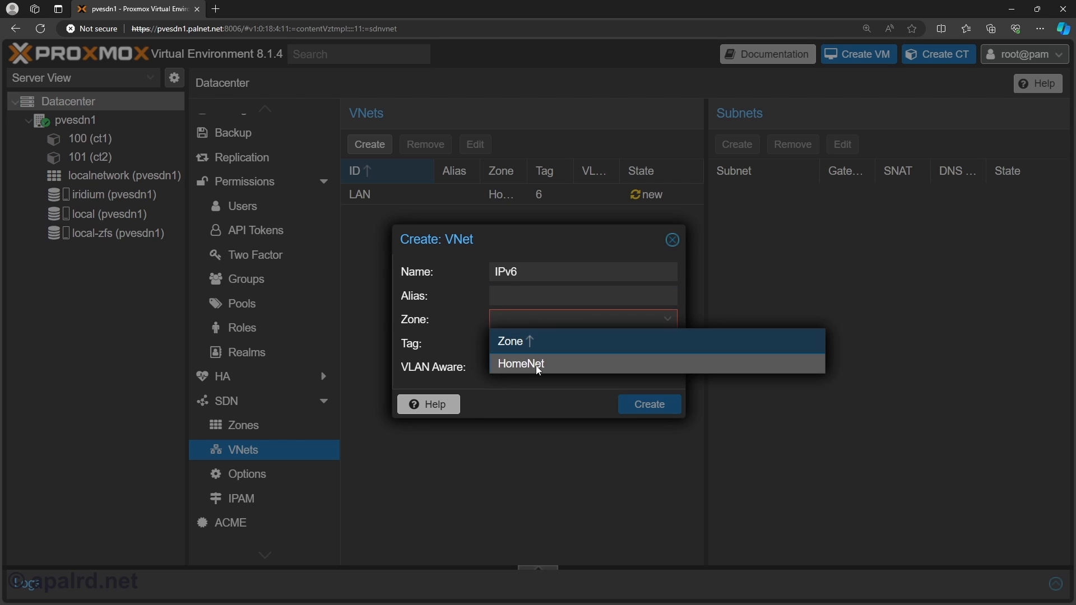
left_click(522, 365)
left_click(651, 411)
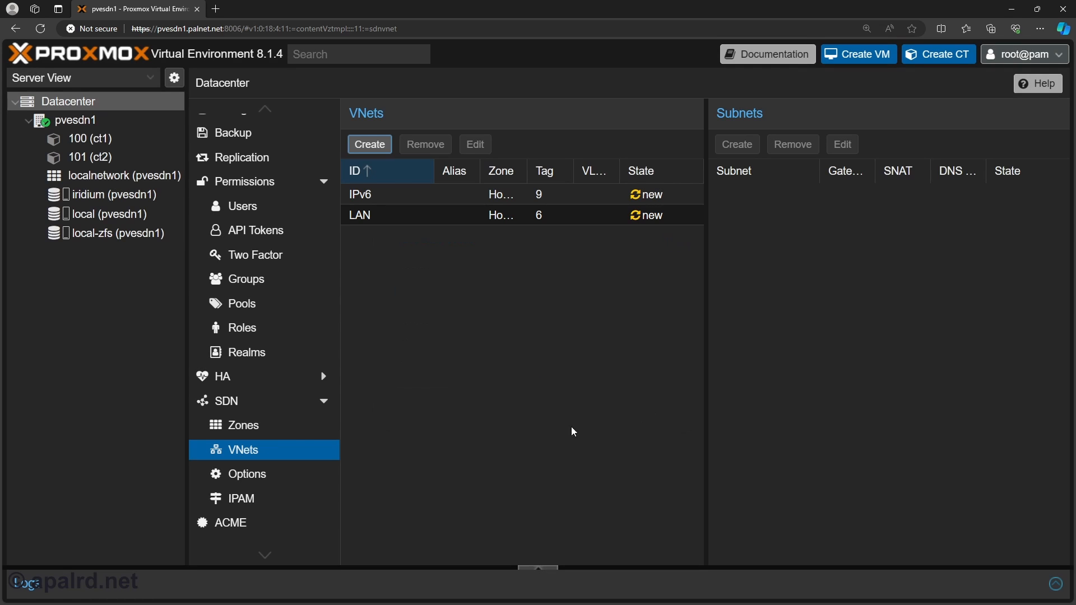
Apply the HomeNet zone and its VNets, and open the task log to follow the network reload
left_click(274, 405)
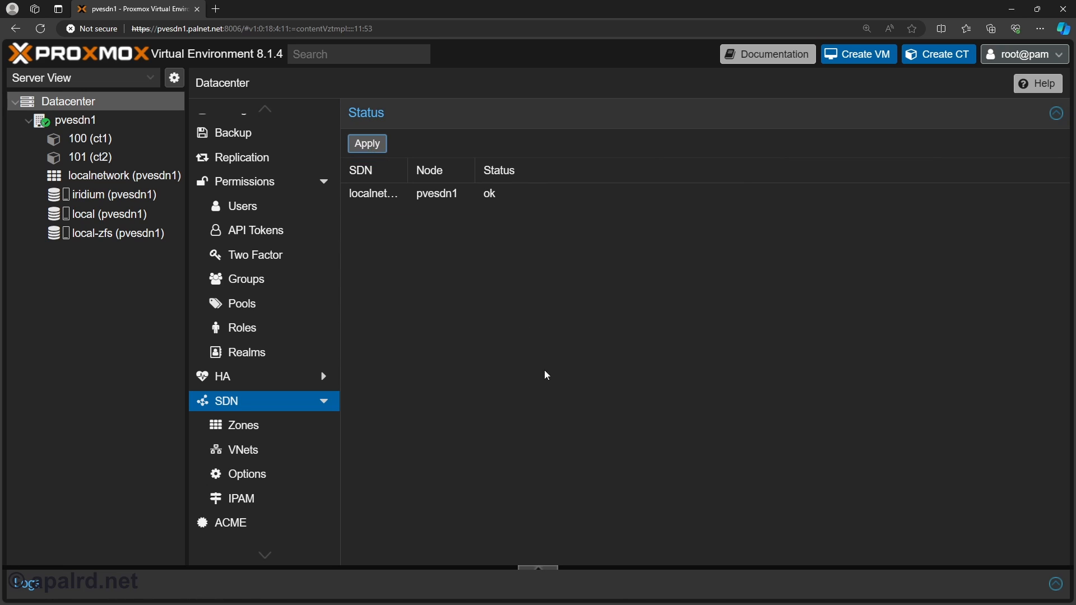
left_click(543, 572)
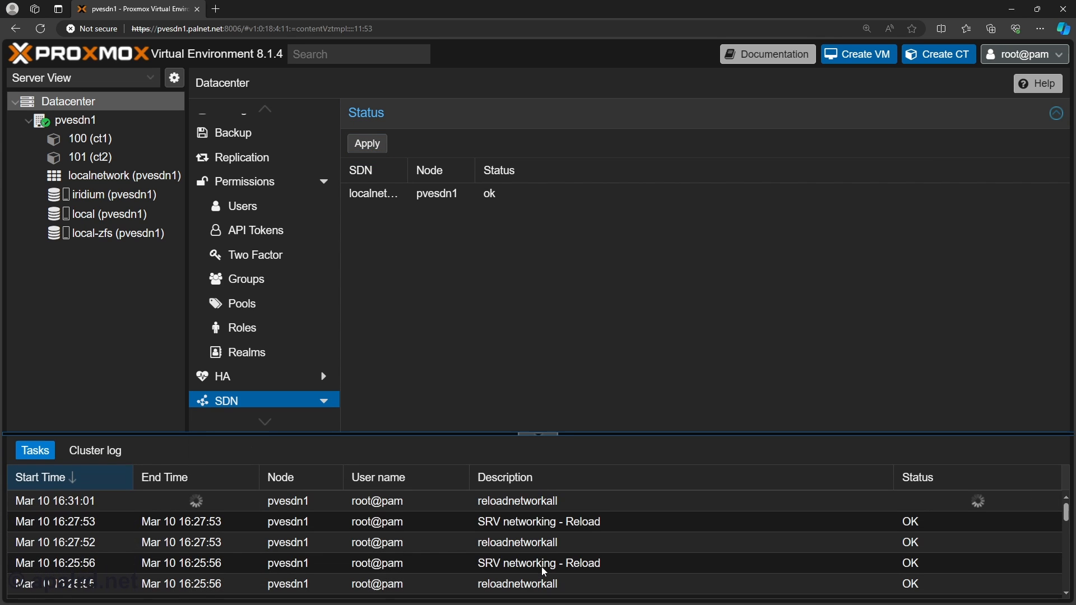
View the HomeNet zone's content and set the bridge of container 100 (ct1)'s eth0 interface to LAN
left_click(90, 176)
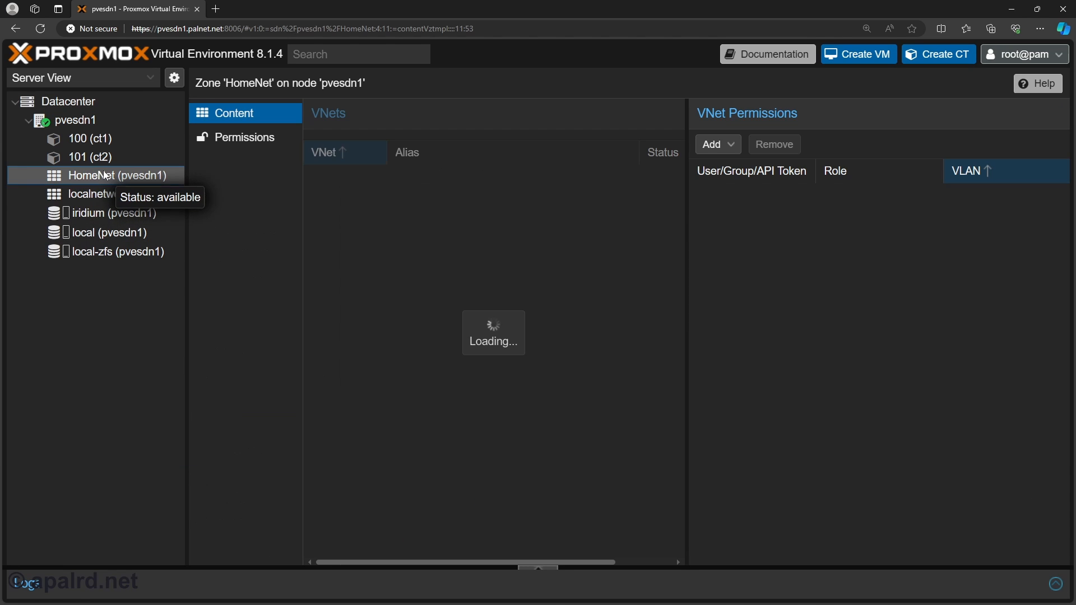
left_click(89, 139)
double_click(393, 165)
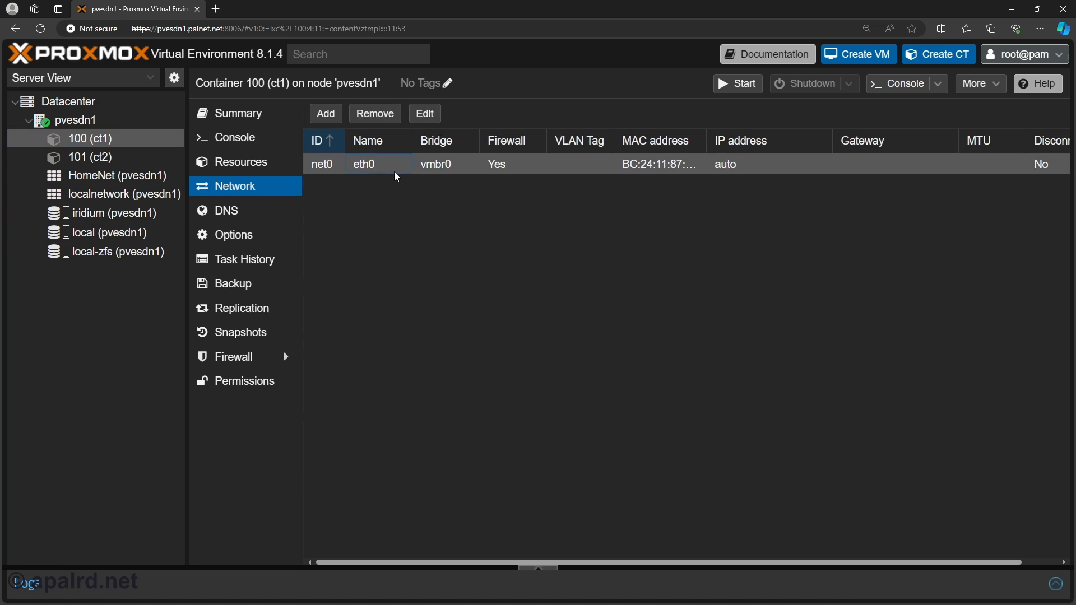
left_click(462, 309)
left_click(442, 374)
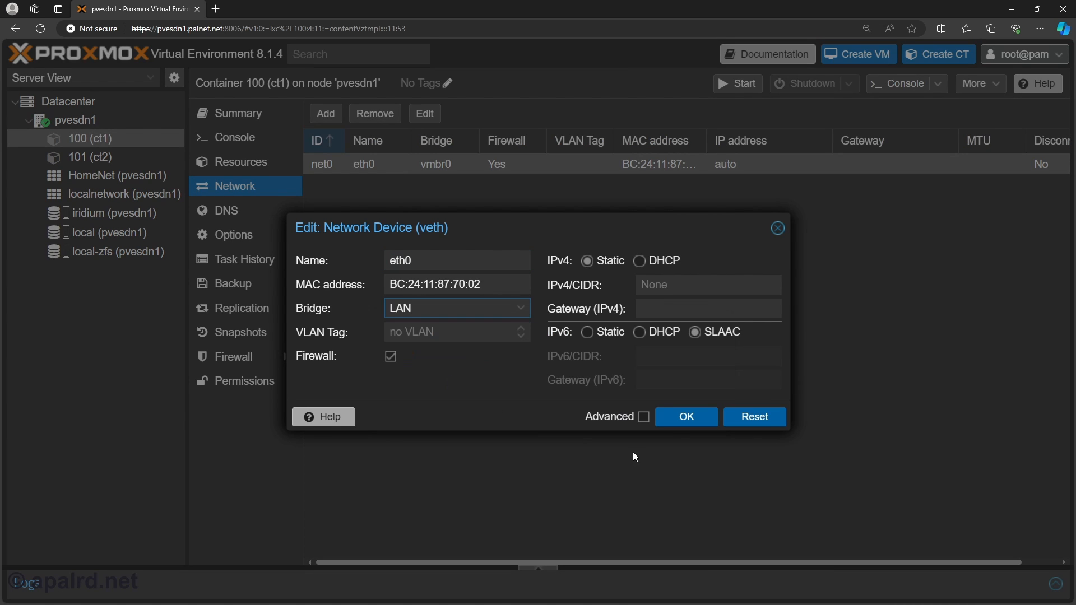
left_click(677, 423)
Set the bridge of container 101 (ct2)'s eth0 interface to LAN
left_click(90, 158)
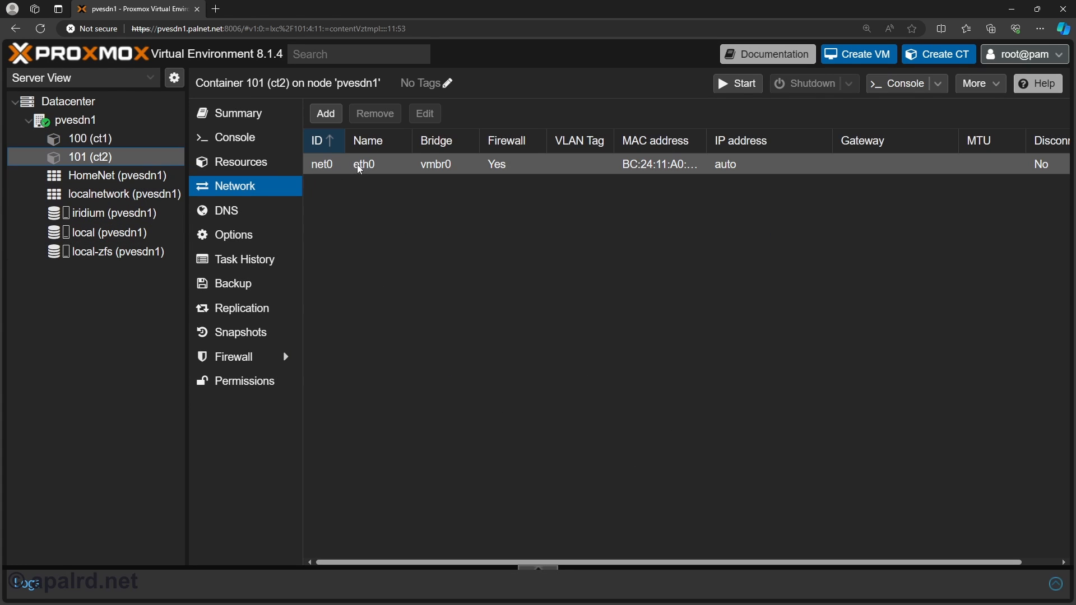
left_click(363, 166)
double_click(363, 167)
left_click(461, 308)
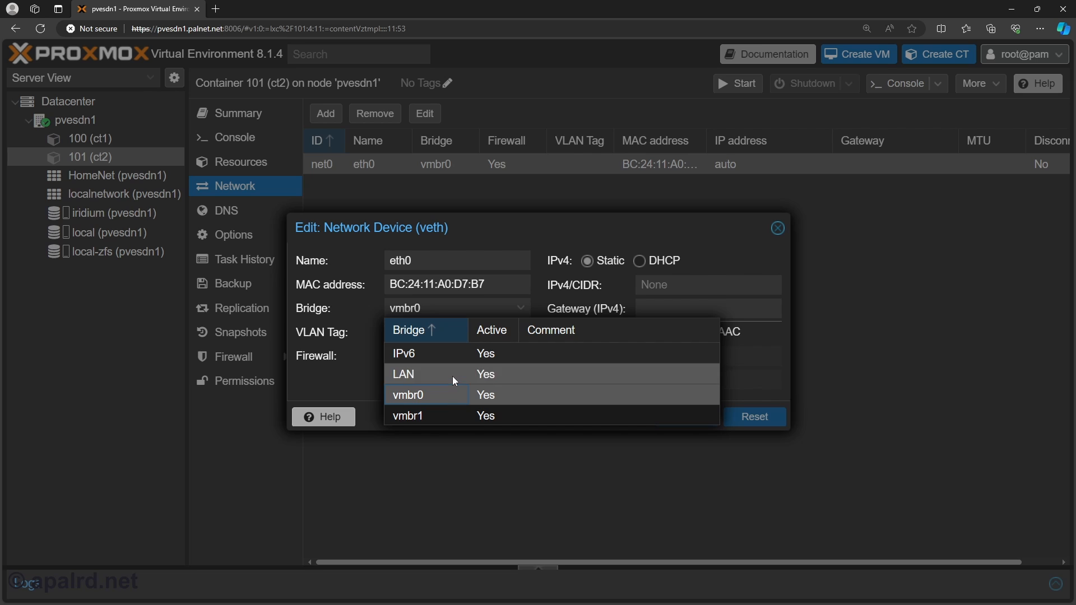
left_click(431, 375)
left_click(687, 418)
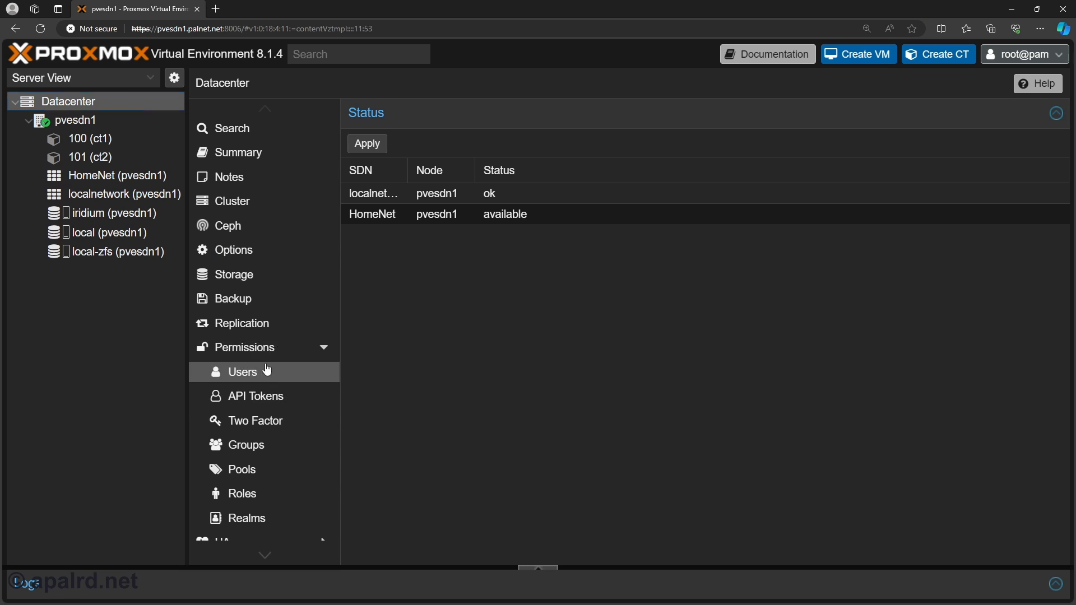
Look up testuser in the datacenter user list and review the assigned permissions
left_click(267, 371)
left_click(488, 185)
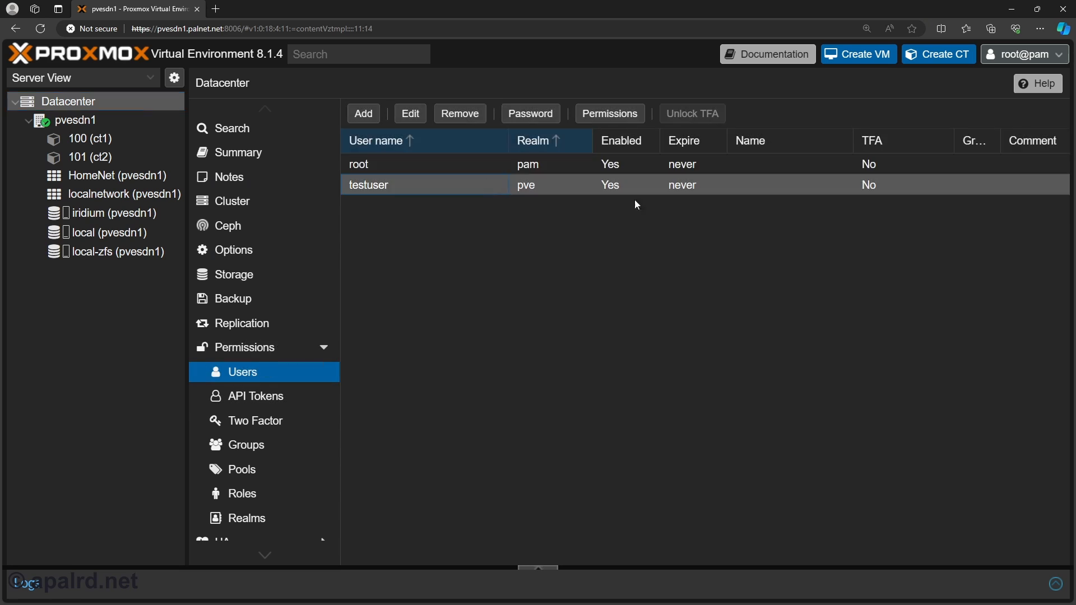
left_click(250, 350)
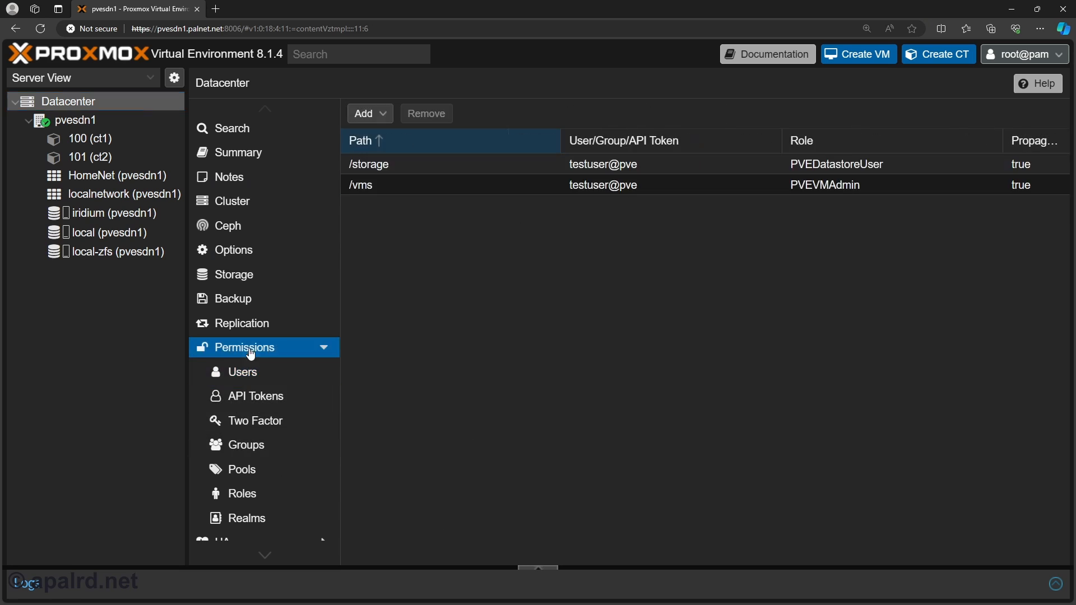
Add a user permission on /sdn/zones/HomeNet that gives testuser@pve the PVESDNUser role
left_click(375, 124)
left_click(399, 150)
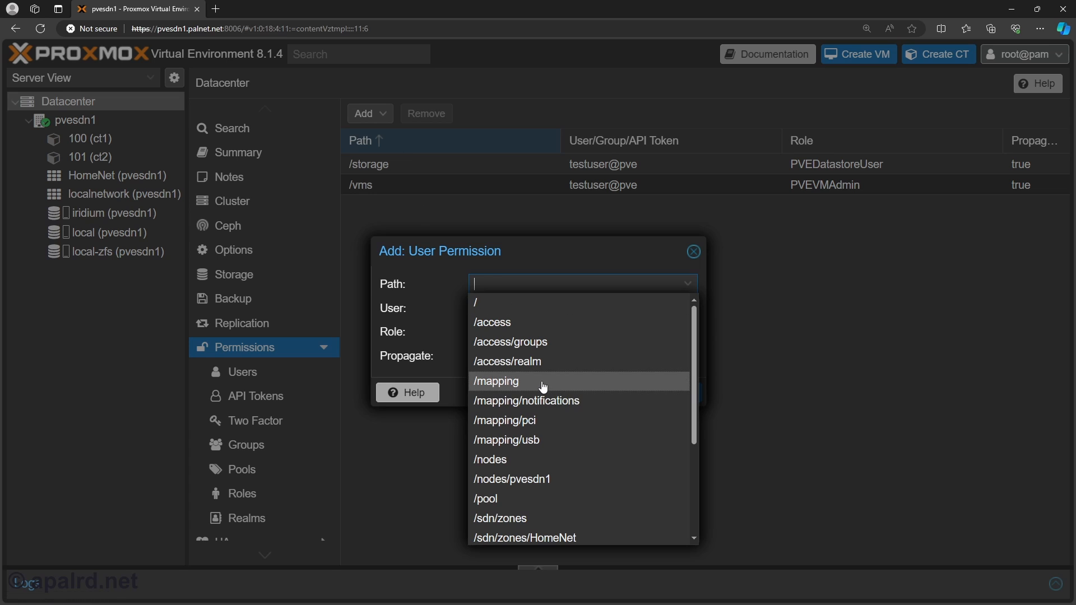
scroll(626, 428, "down", 3)
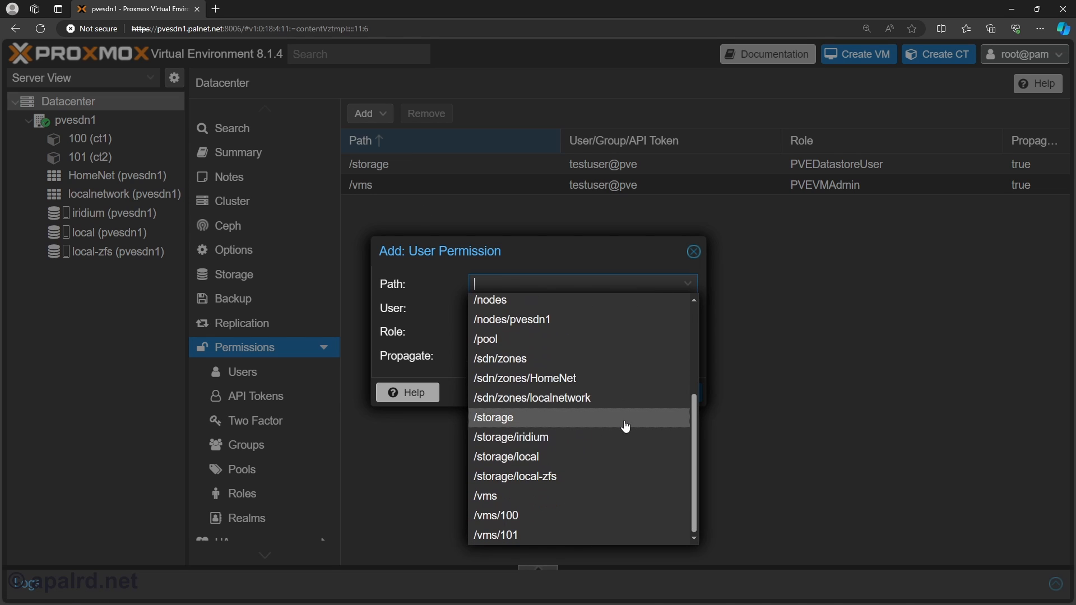
left_click(540, 384)
left_click(578, 312)
left_click(533, 375)
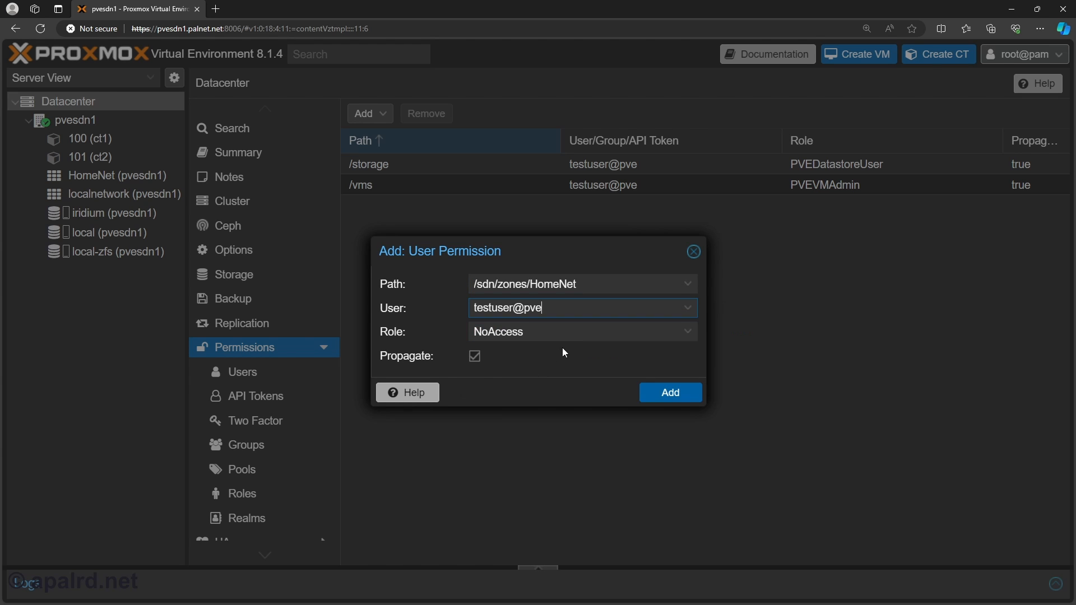
left_click(564, 333)
scroll(617, 509, "down", 10)
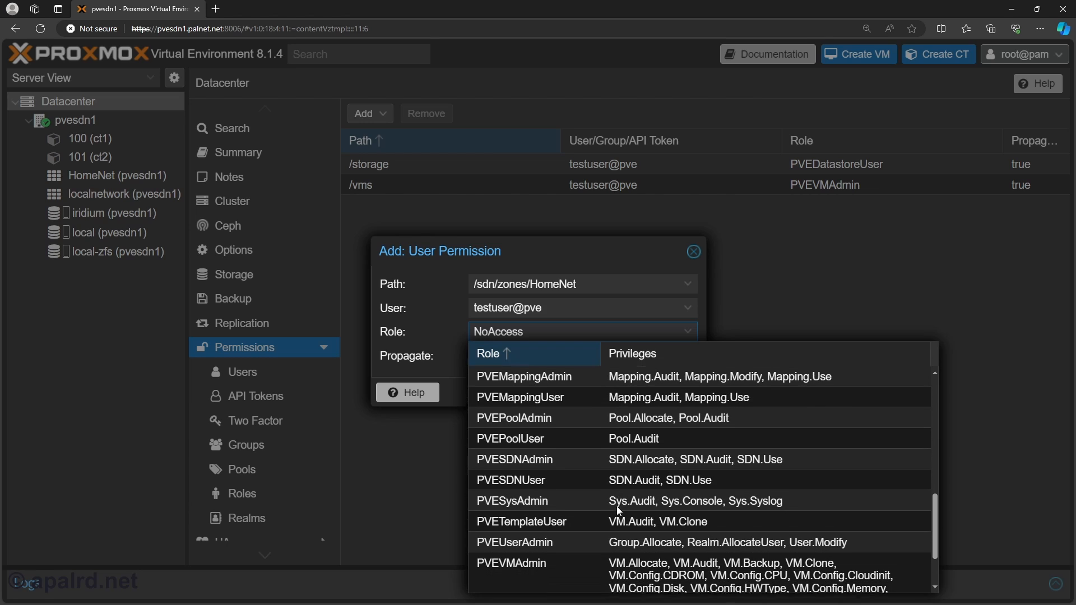
scroll(617, 506, "down", 3)
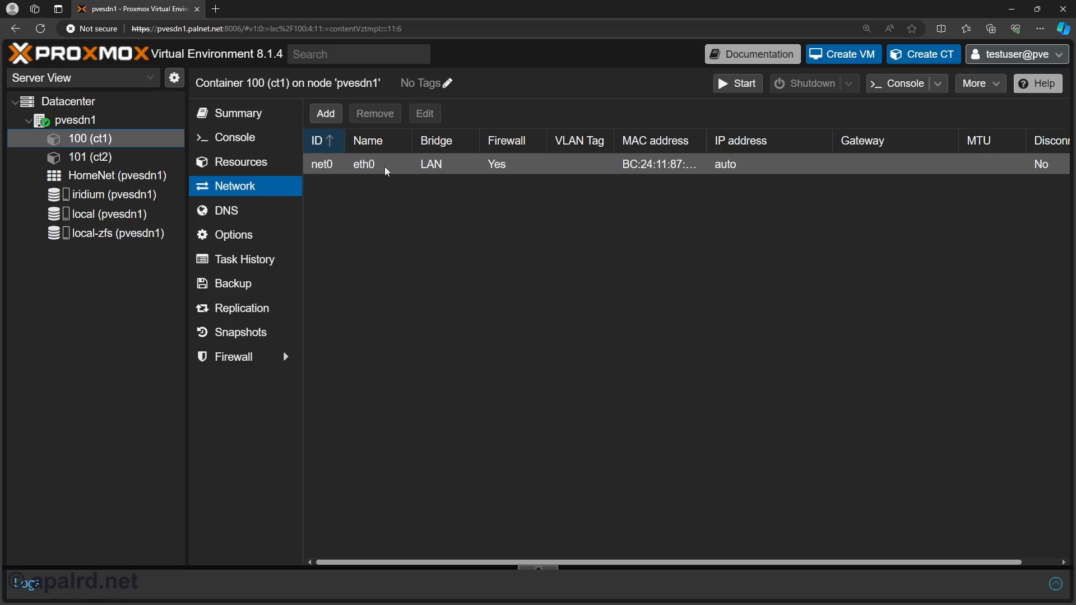
Under the testuser account, set the bridge of container 100's eth0 interface to the IPv6 VNet
double_click(420, 167)
left_click(488, 305)
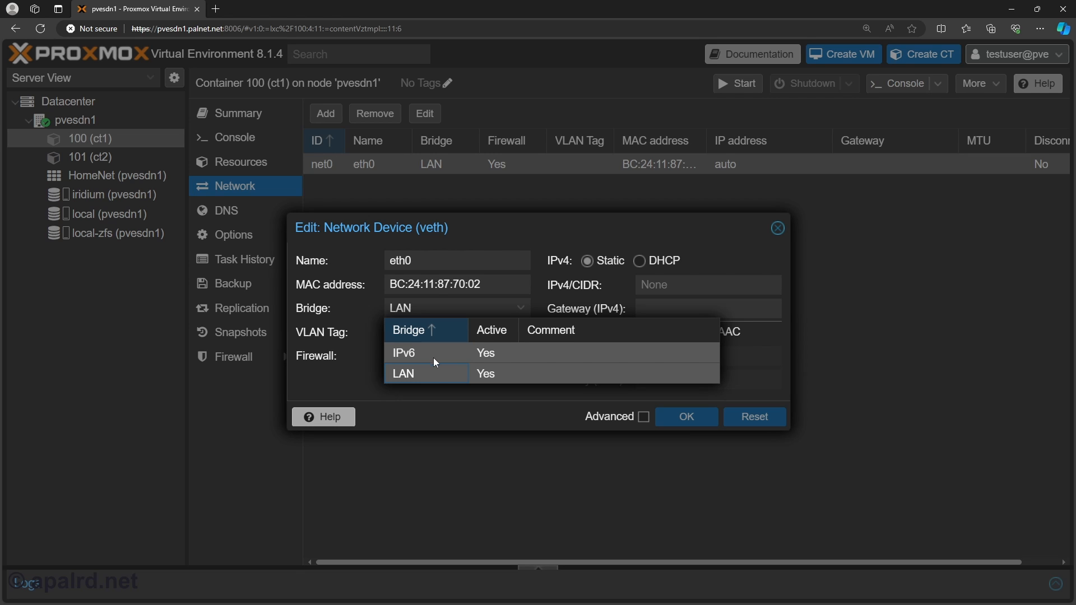
left_click(436, 352)
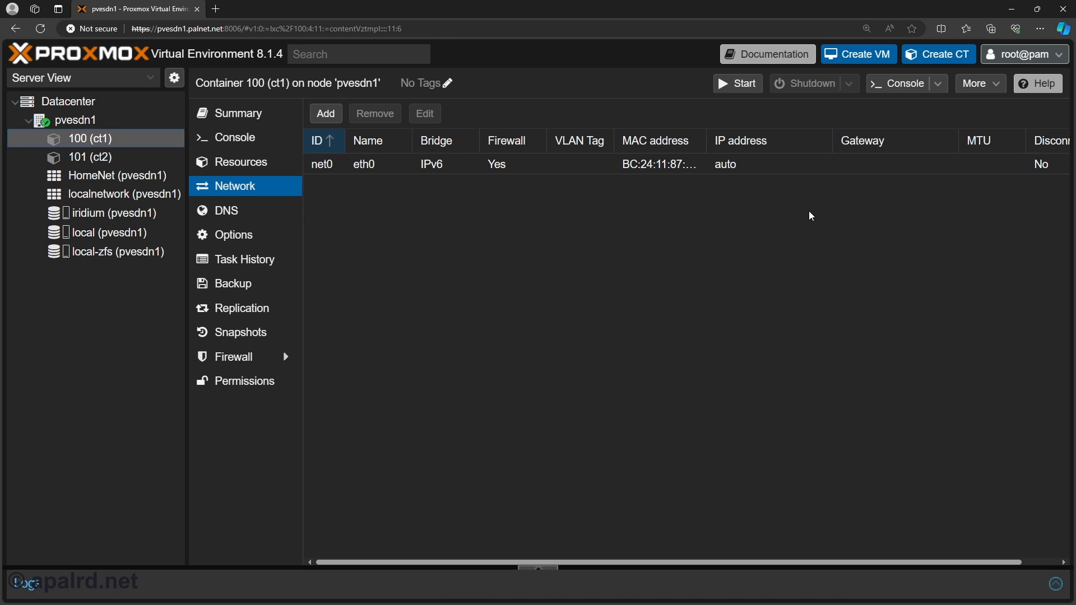
Under the root account, set the bridge of container 100's eth0 interface to vmbr0
double_click(446, 163)
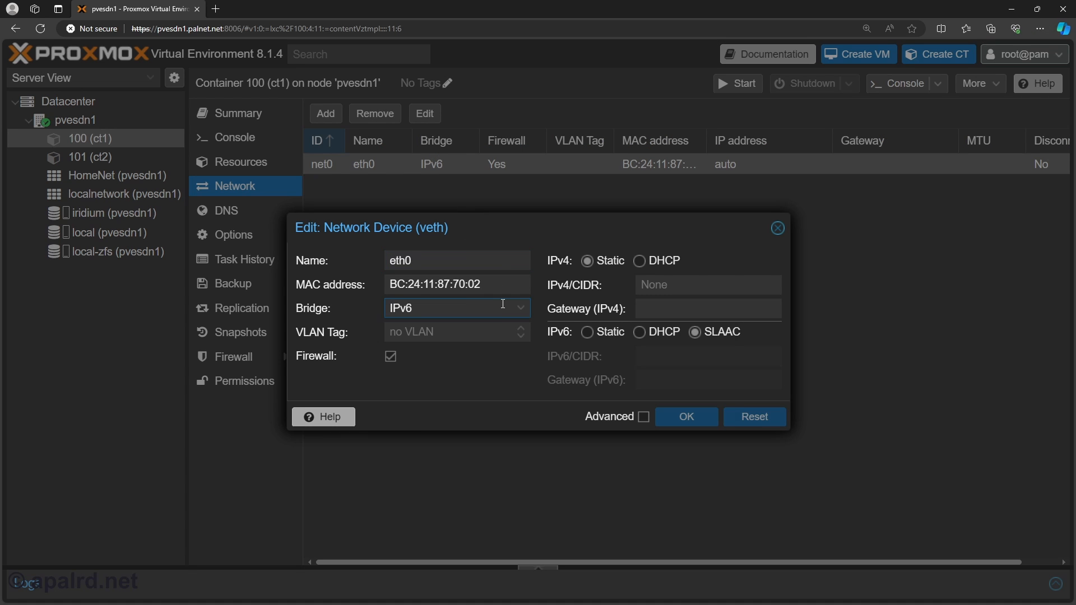
left_click(502, 304)
left_click(439, 401)
left_click(679, 423)
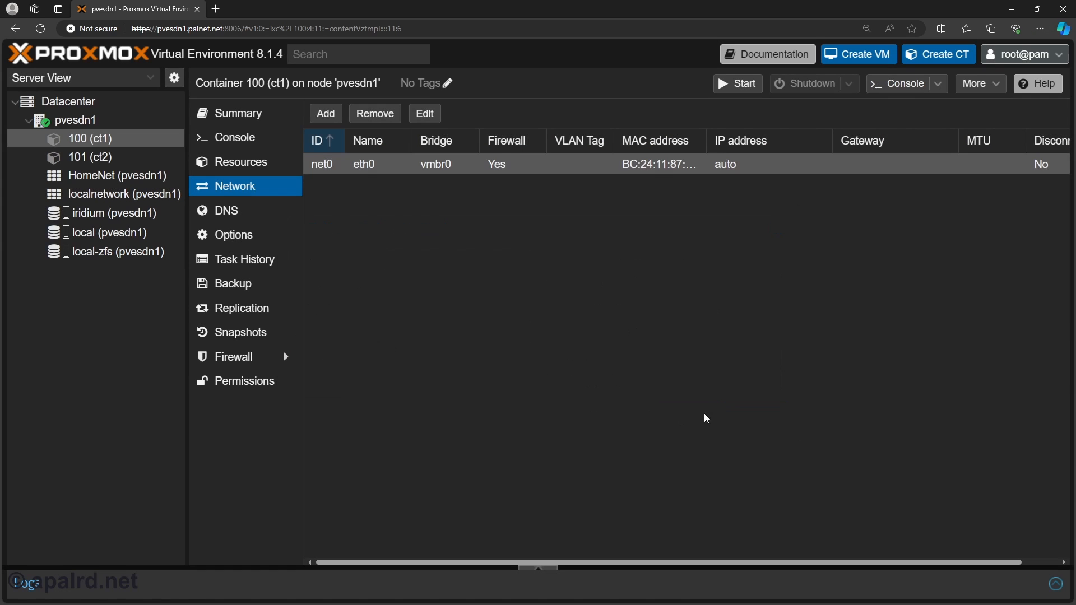
Examine the datacenter user list and the permission entries for the SDN zone, storage and VMs
left_click(67, 101)
left_click(241, 373)
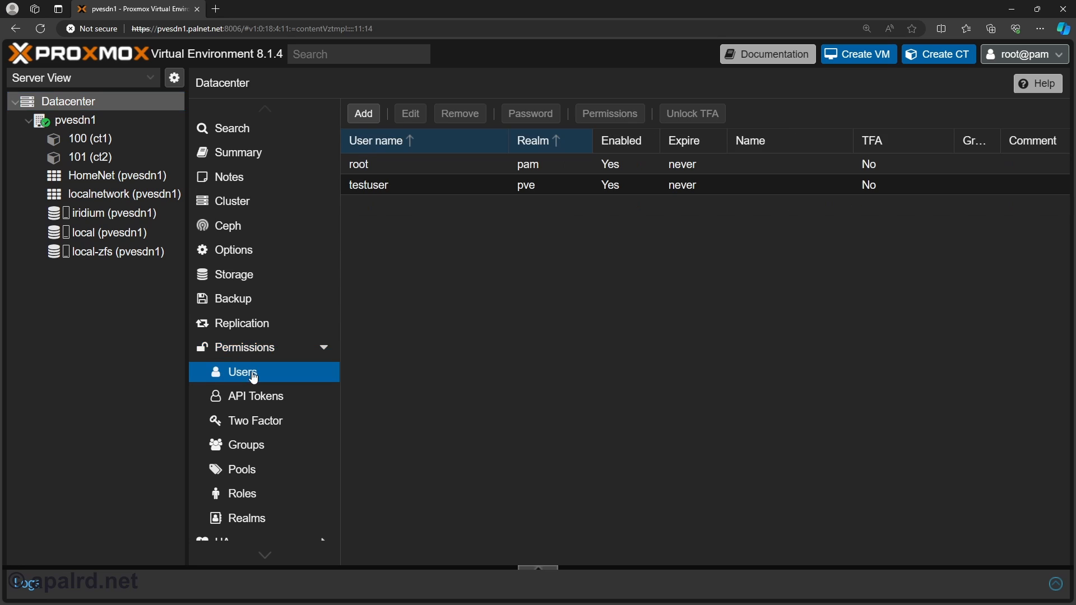
left_click(194, 353)
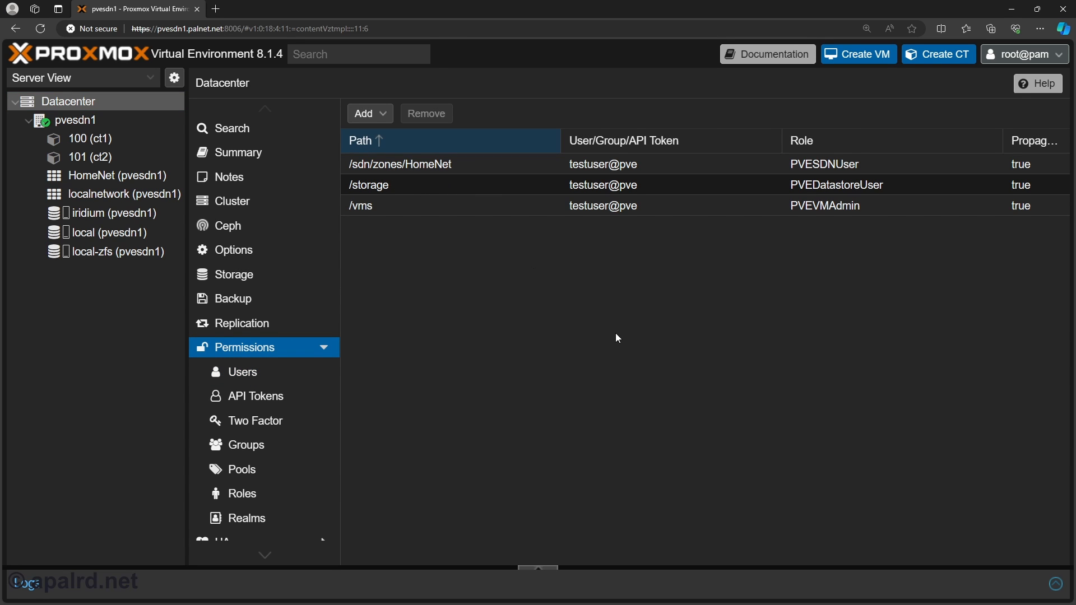
Log out of root and log in as testuser with the account password and the Proxmox VE authentication server realm, dismissing the subscription notice
left_click(1040, 56)
left_click(1009, 179)
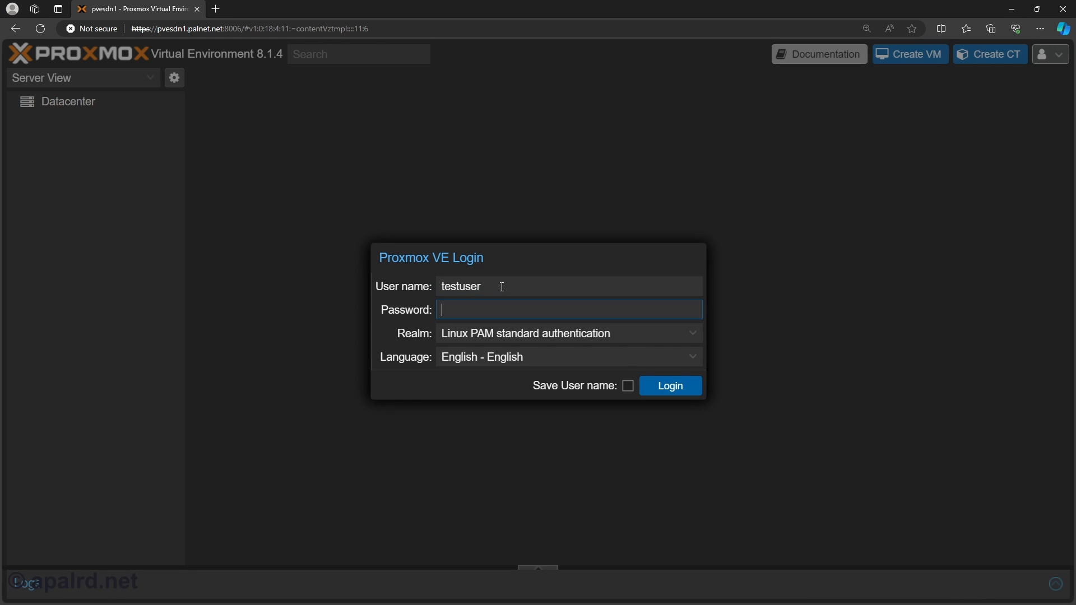
key("Down")
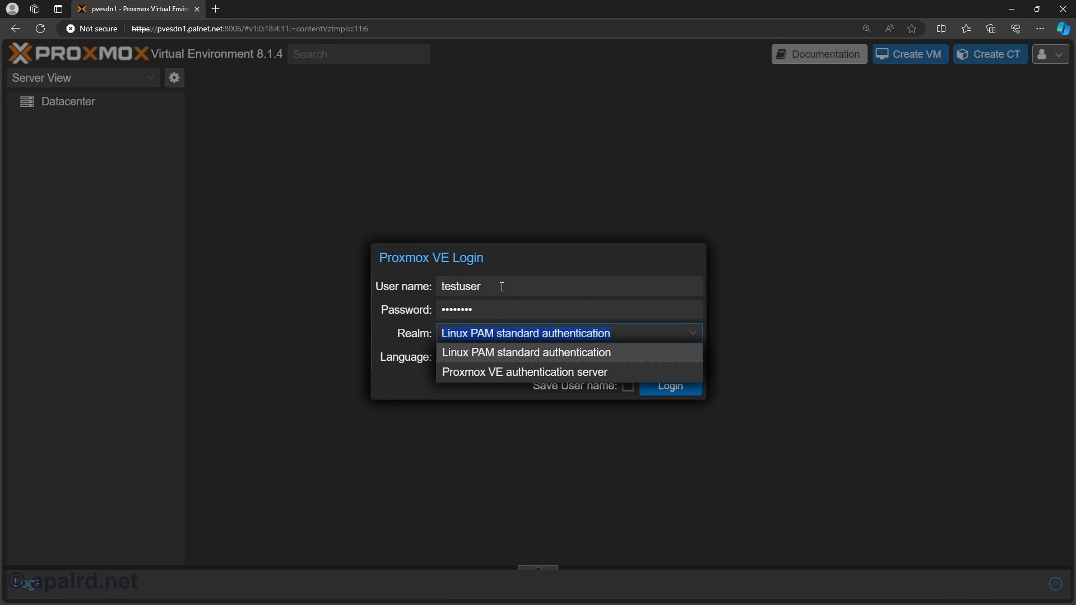
key("Down")
key("Tab")
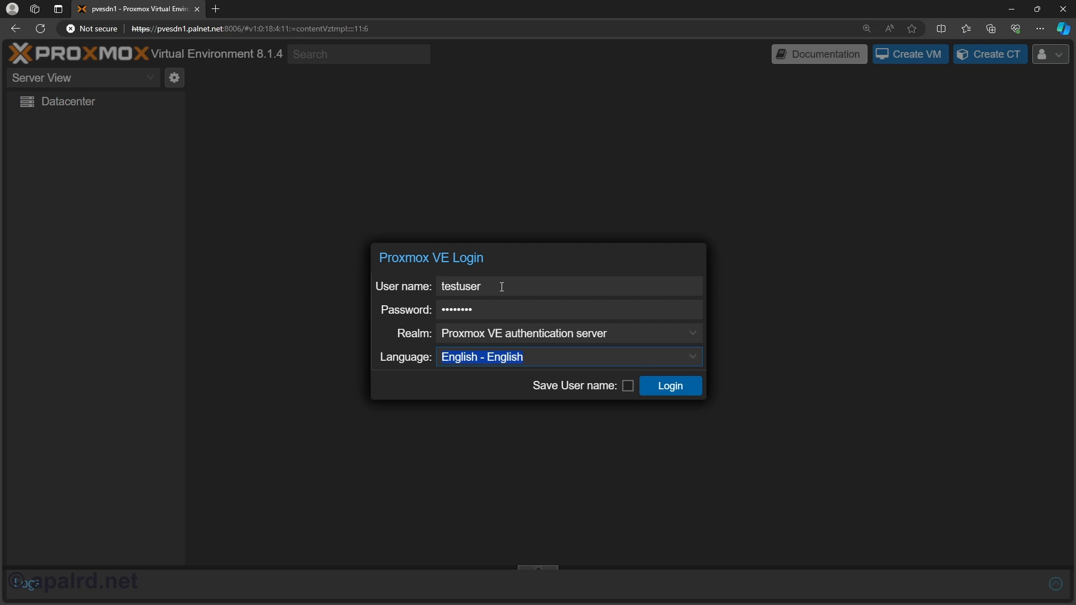
key("Return")
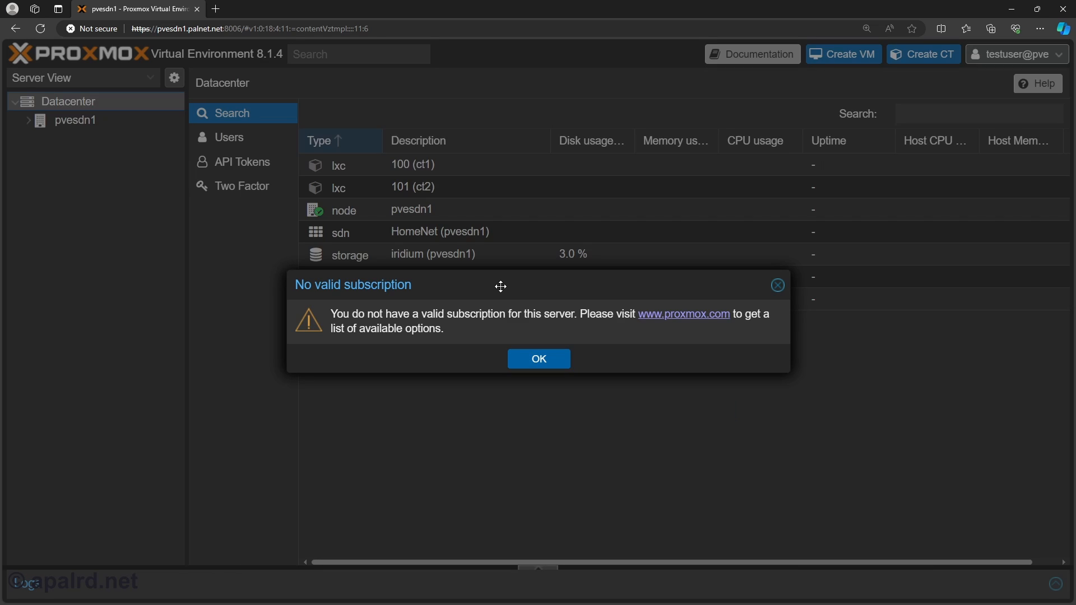
left_click(538, 360)
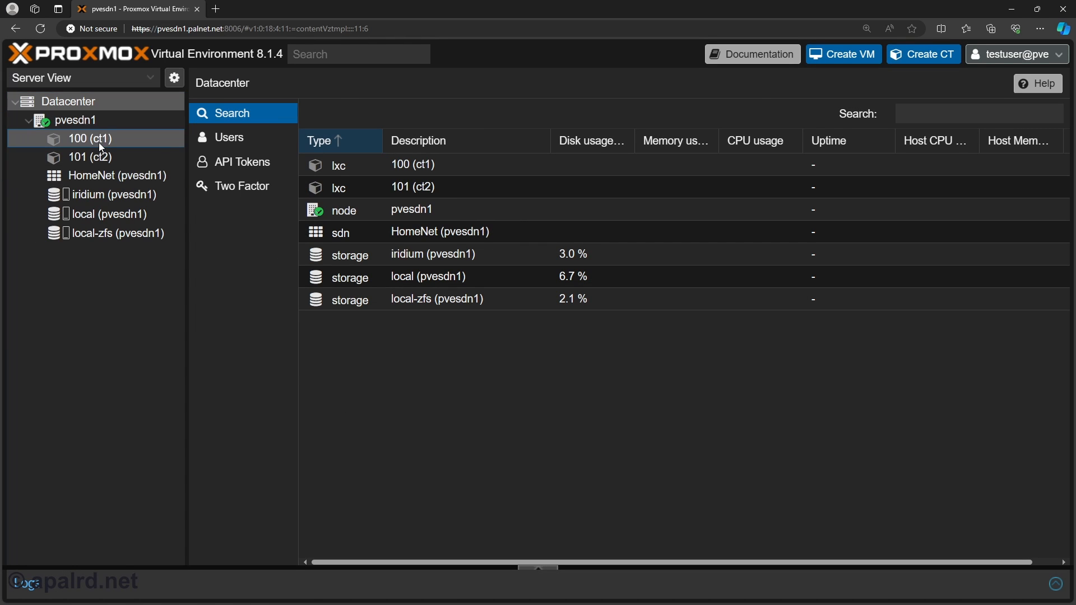
Start container 100 (ct1) as testuser and open the task log to follow its start task
left_click(98, 140)
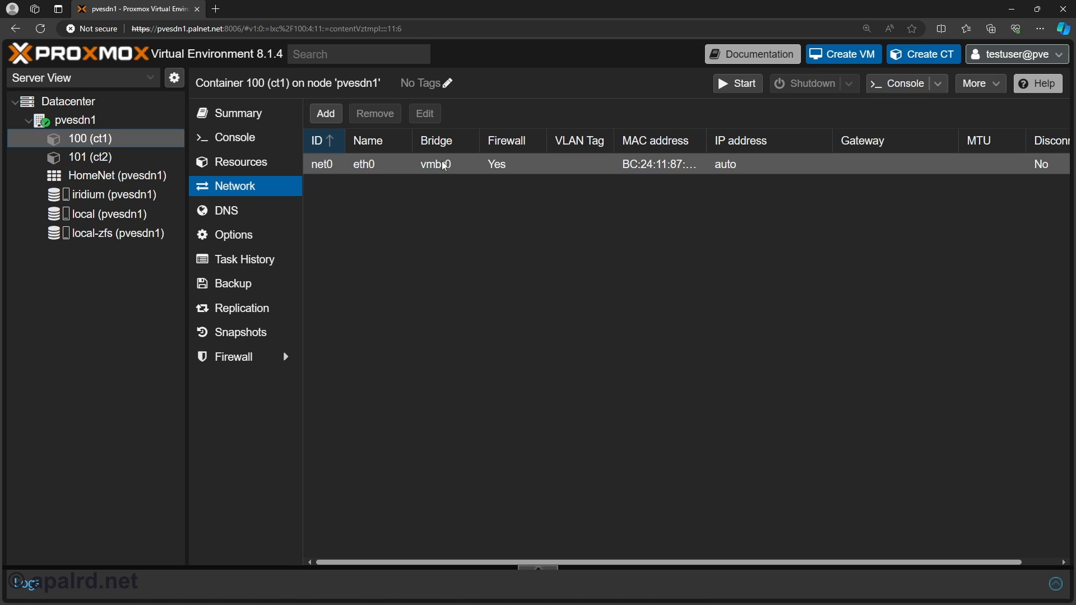
left_click(737, 84)
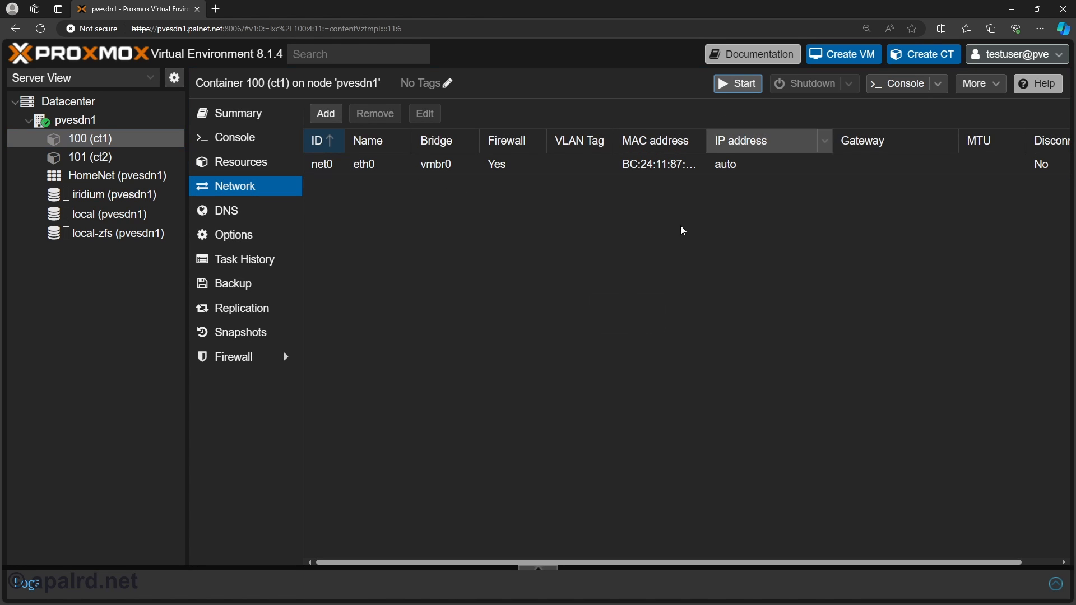
left_click(540, 568)
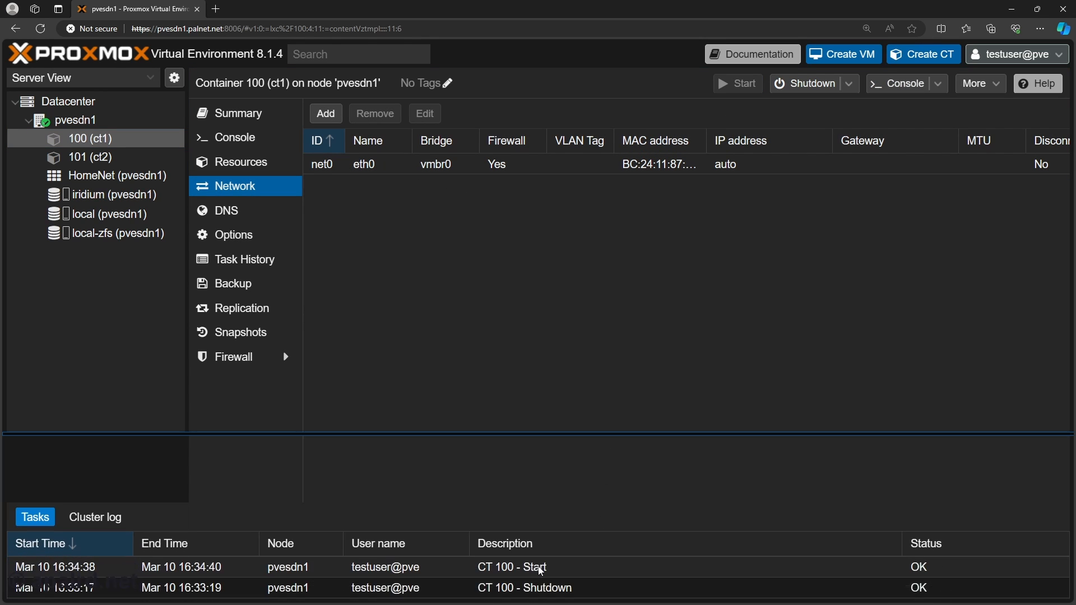
Stop container 100 (ct1) and confirm the stop request
left_click(850, 84)
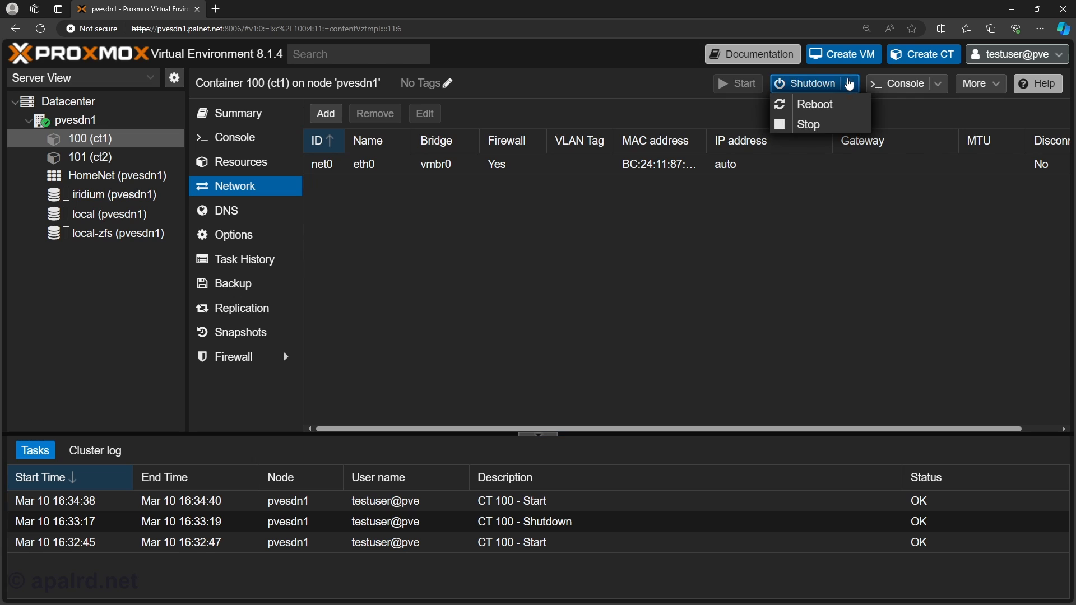
left_click(839, 128)
left_click(514, 359)
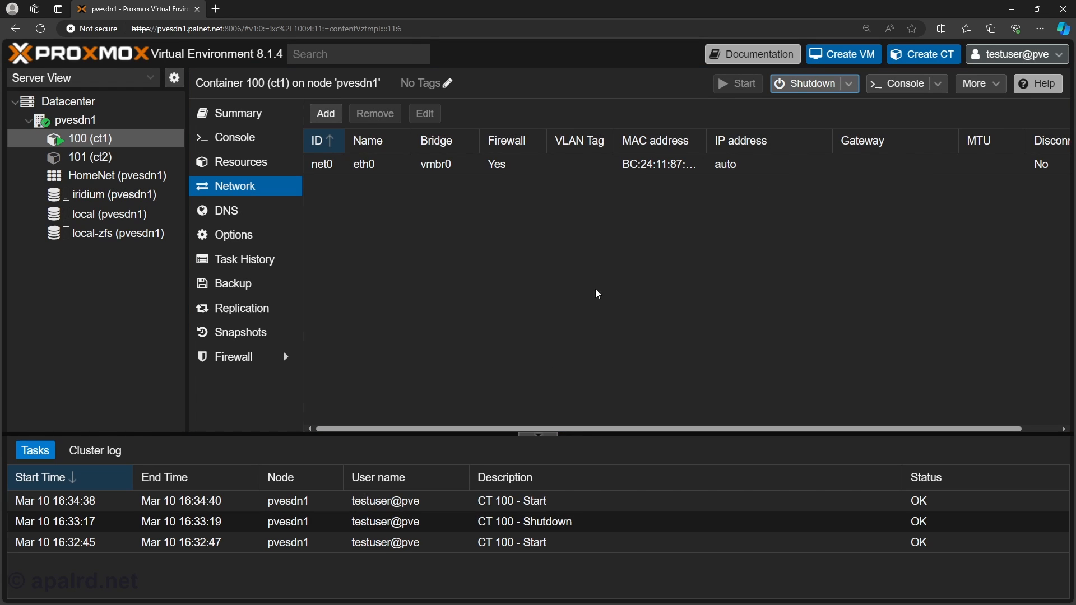
As testuser, change the bridge of container 100's eth0 interface from the restricted bridge to IPv6
double_click(445, 165)
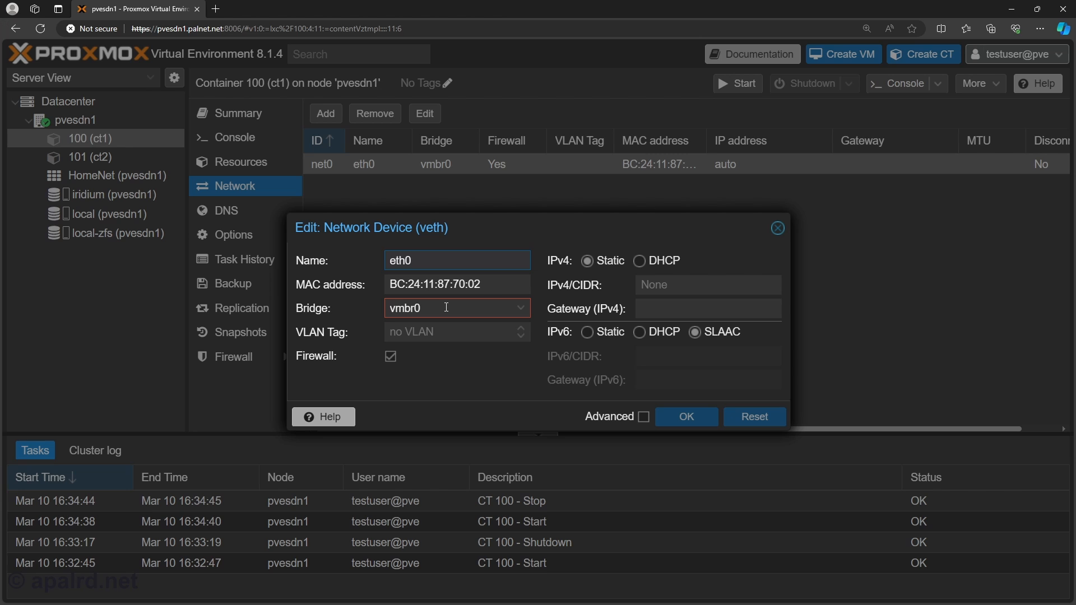
left_click(448, 308)
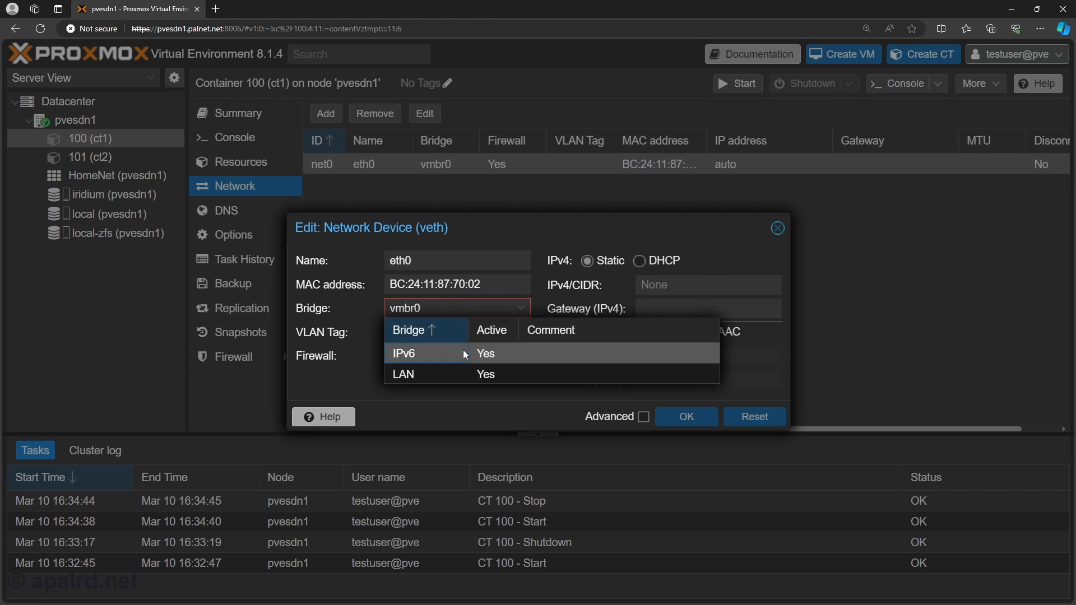
left_click(415, 354)
left_click(685, 416)
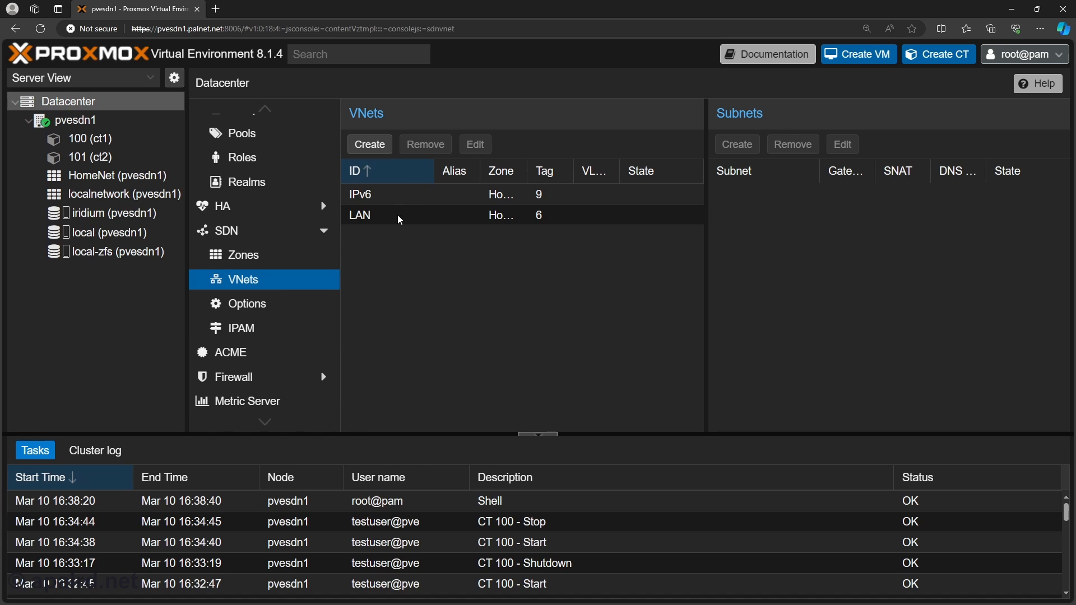
Widen the Zone column of the VNet list to read the zone names and select the IPv6 VNet
left_click_drag(526, 175, 542, 175)
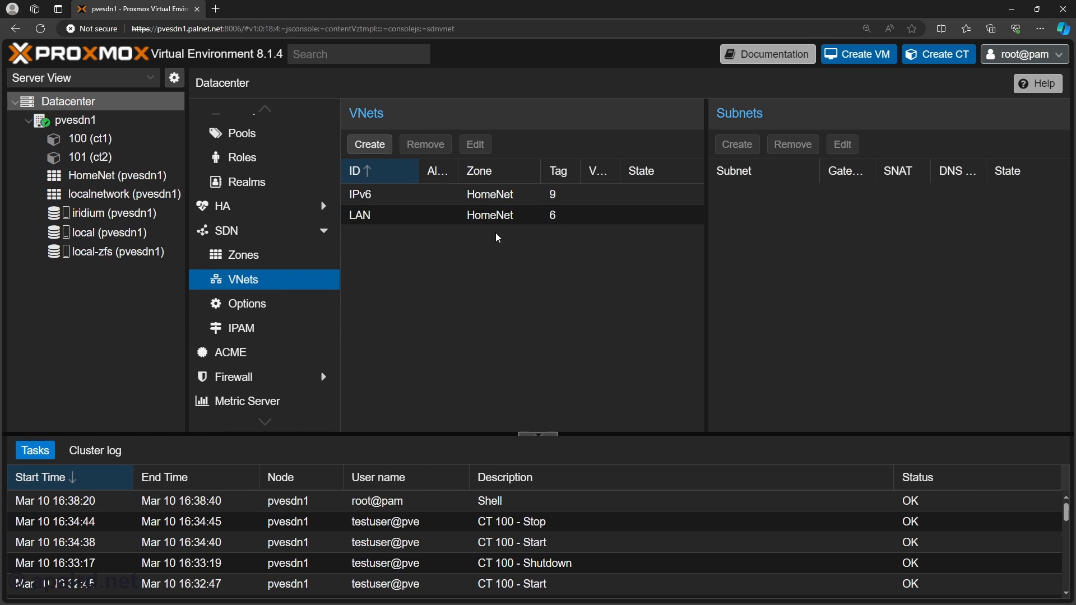
left_click(372, 197)
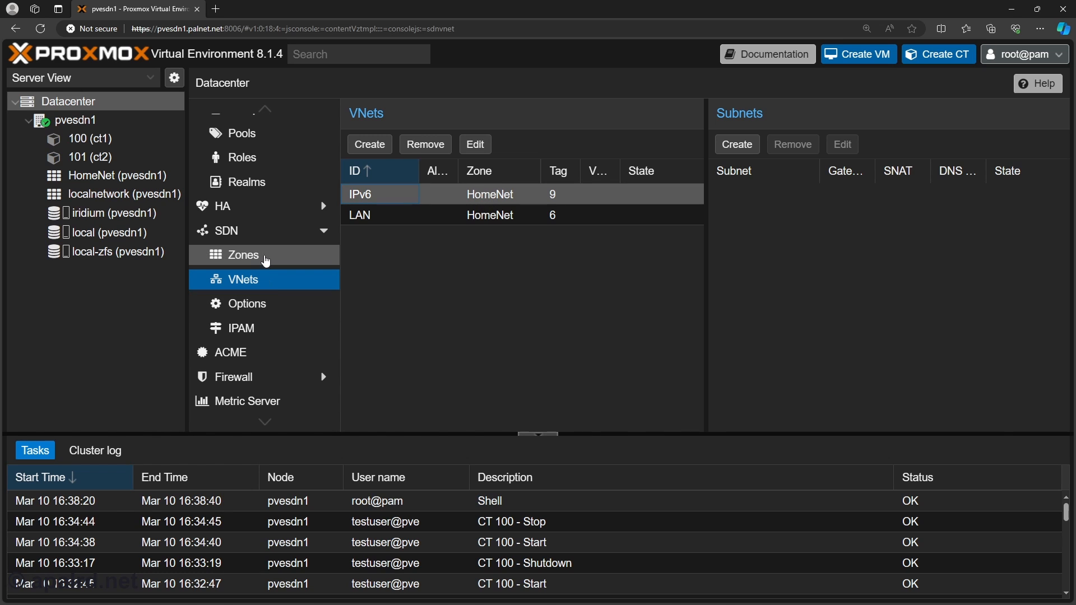
Add a VLAN zone with the ID LabNet on bridge vmbr0, using the pve IPAM
left_click(265, 259)
left_click(363, 113)
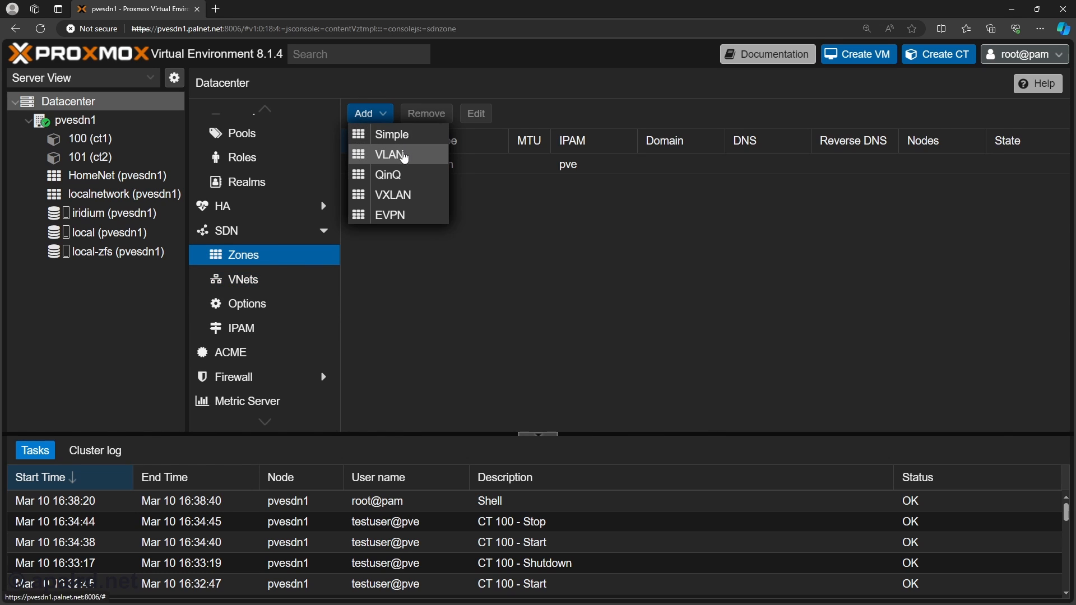
left_click(397, 154)
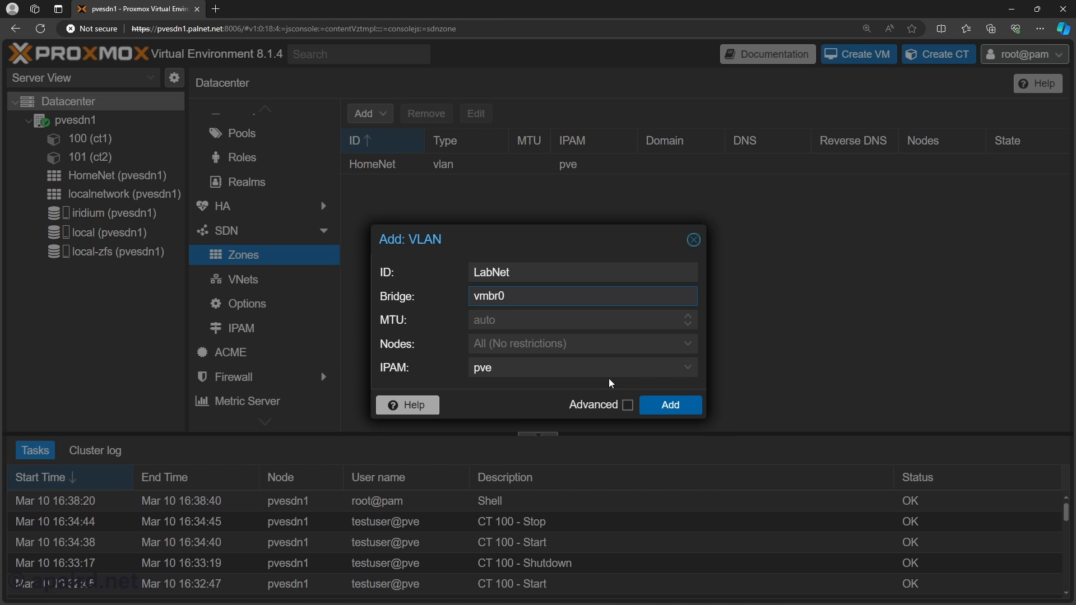
left_click(667, 404)
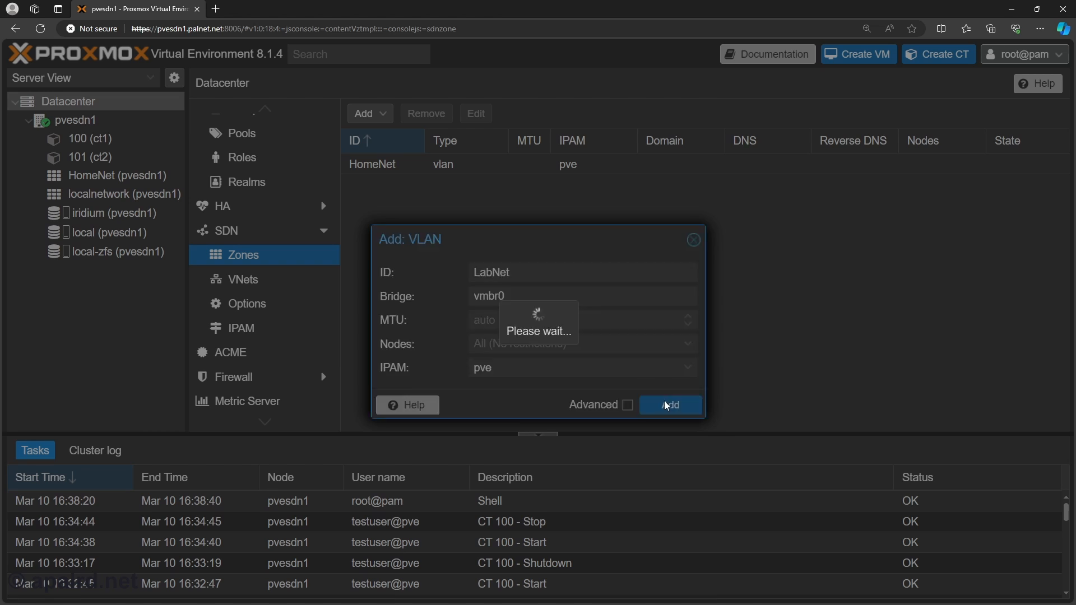
Change the zone of the IPv6 VNet to LabNet and save the edit
left_click(262, 280)
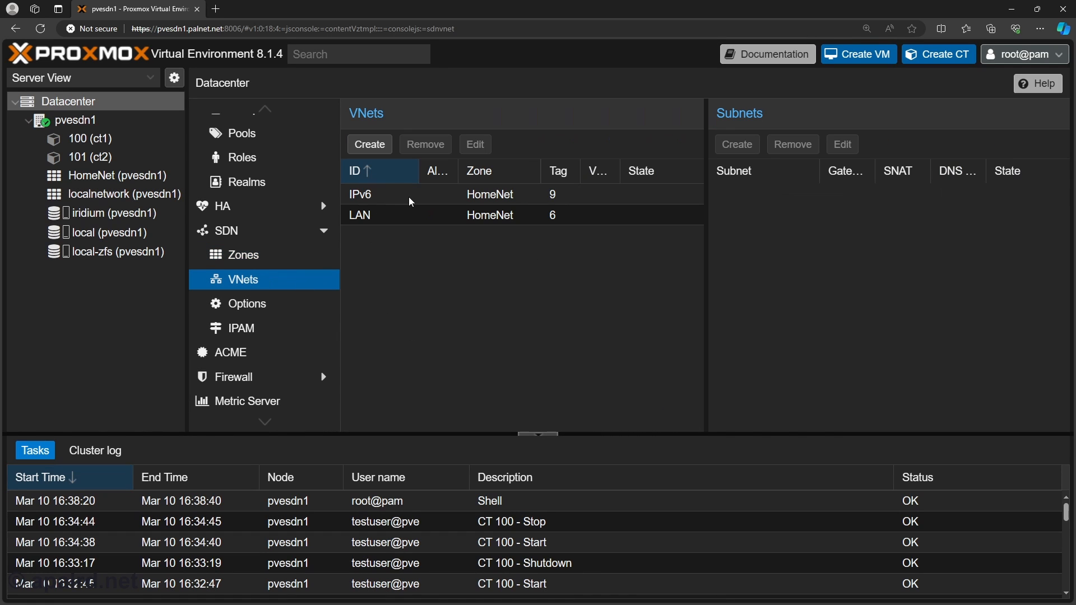
left_click(412, 200)
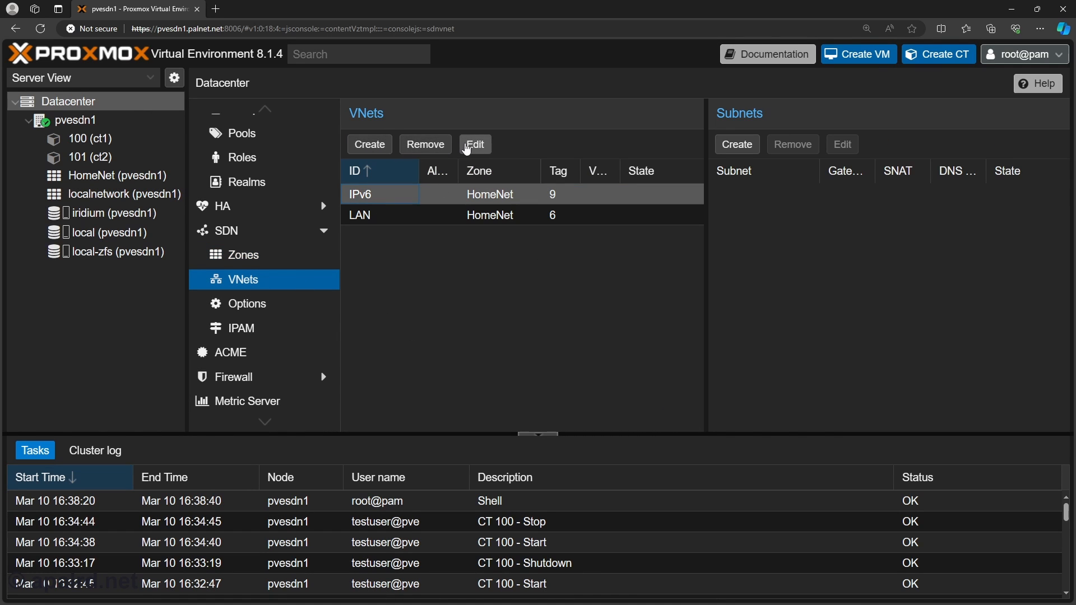
left_click(467, 147)
left_click(514, 318)
left_click(516, 387)
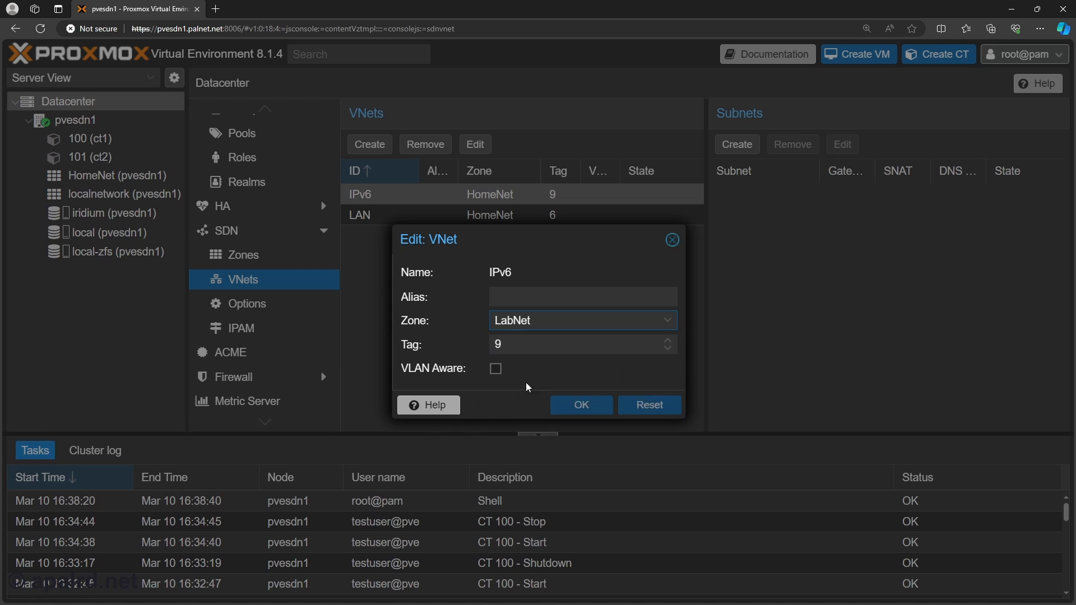
left_click(581, 404)
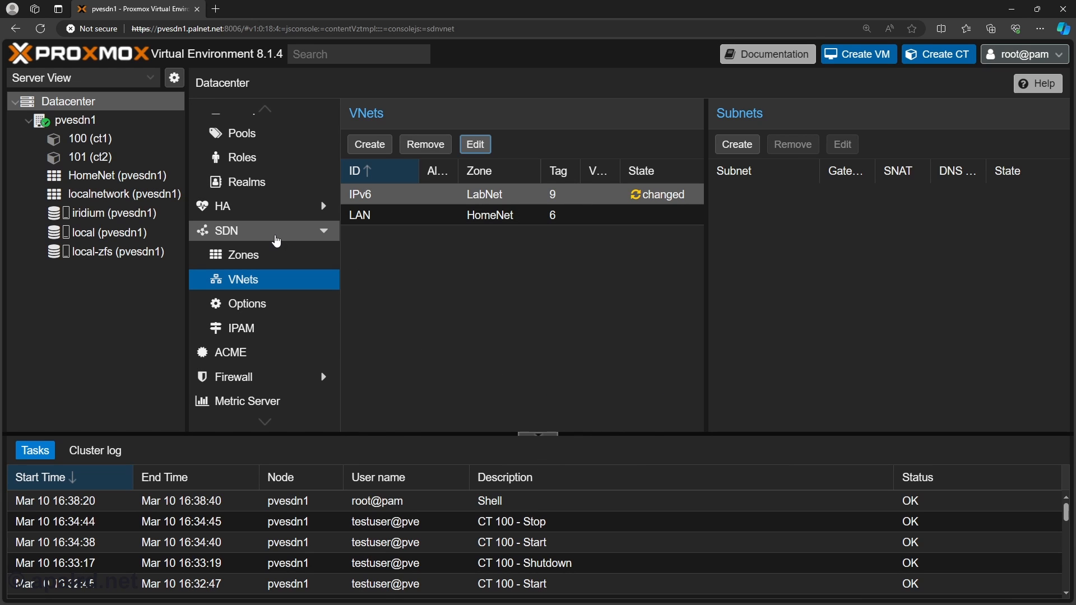
Apply the pending SDN configuration and open the LabNet zone under node pvesdn1
left_click(278, 241)
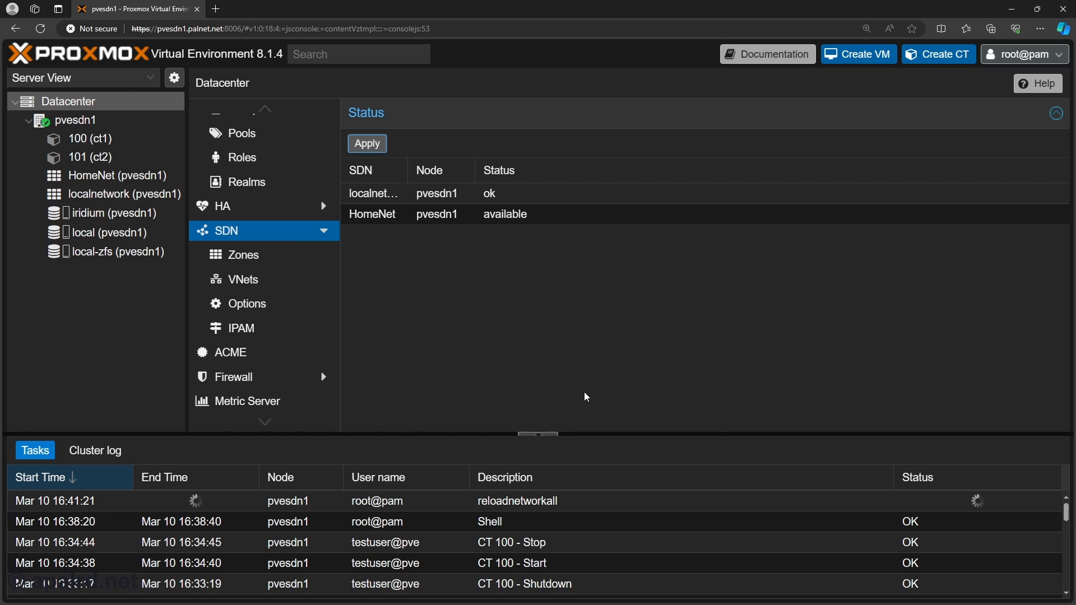
left_click(93, 194)
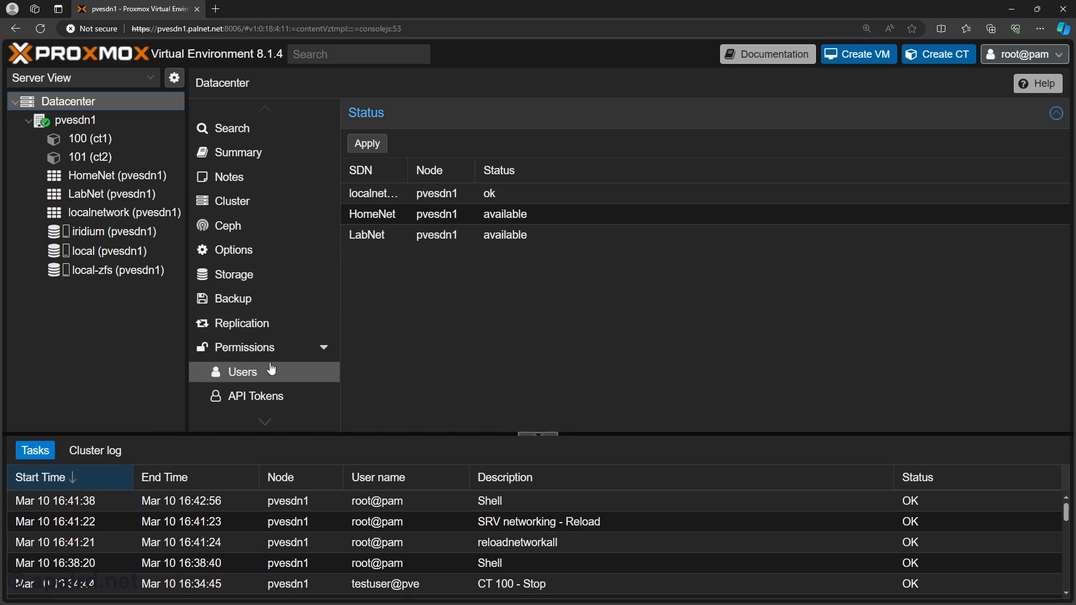
Add a user permission giving testuser the PVESDNAdmin role on path /sdn/zones/LabNet, with propagation enabled
left_click(270, 347)
left_click(355, 119)
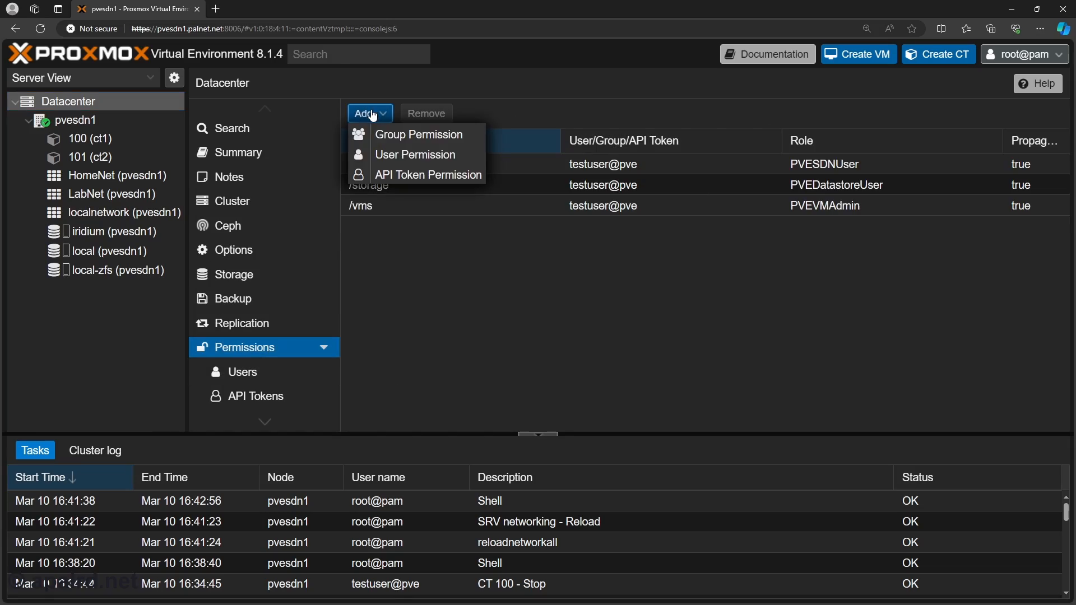
left_click(426, 152)
left_click(493, 308)
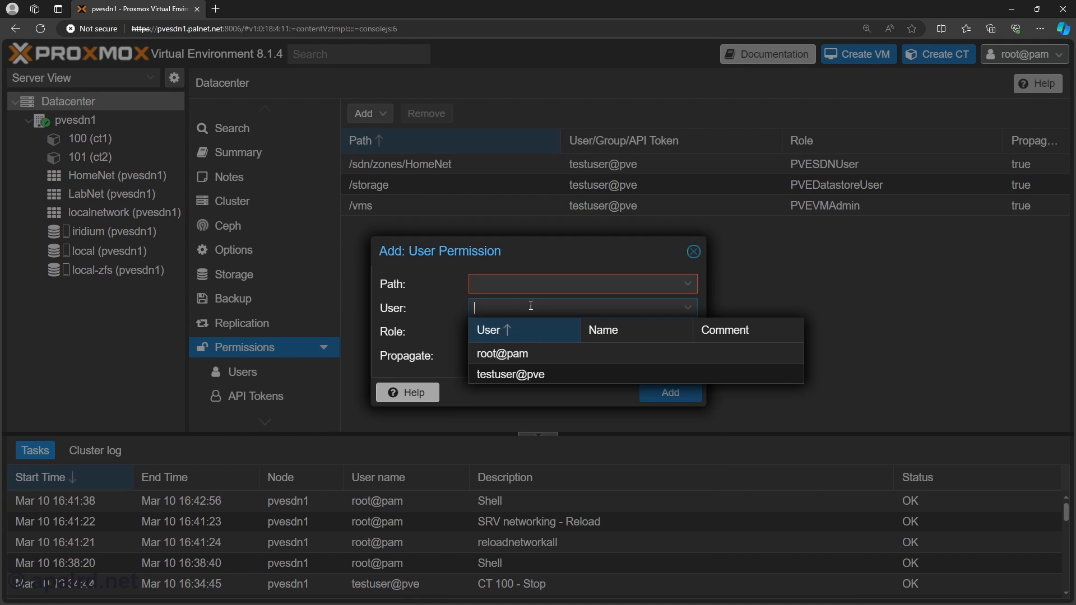
left_click(524, 374)
left_click(561, 284)
scroll(581, 470, "down", 3)
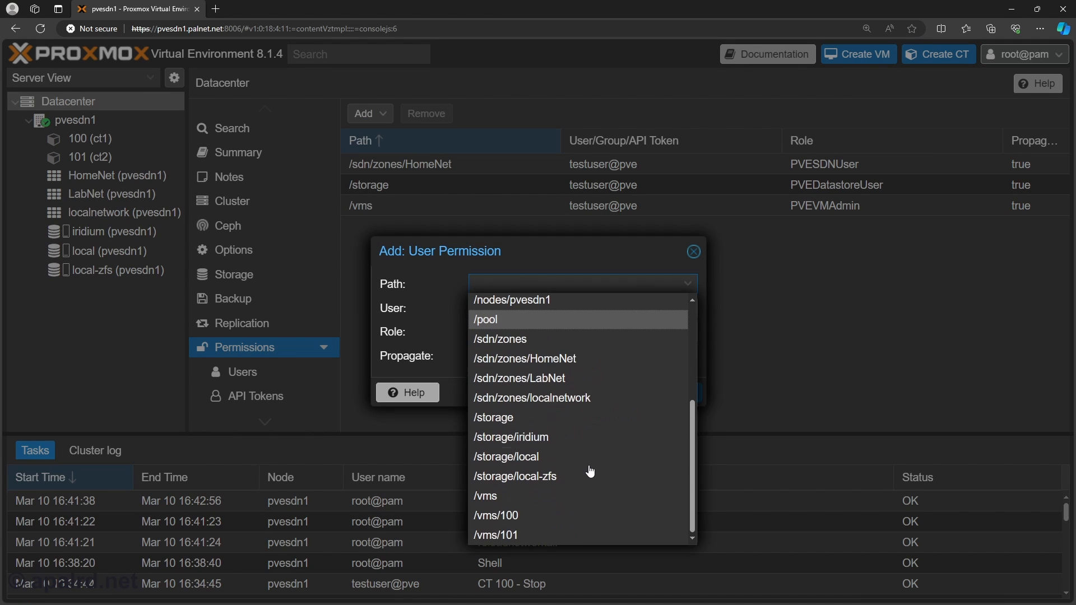
left_click(577, 377)
left_click(526, 334)
scroll(581, 465, "down", 10)
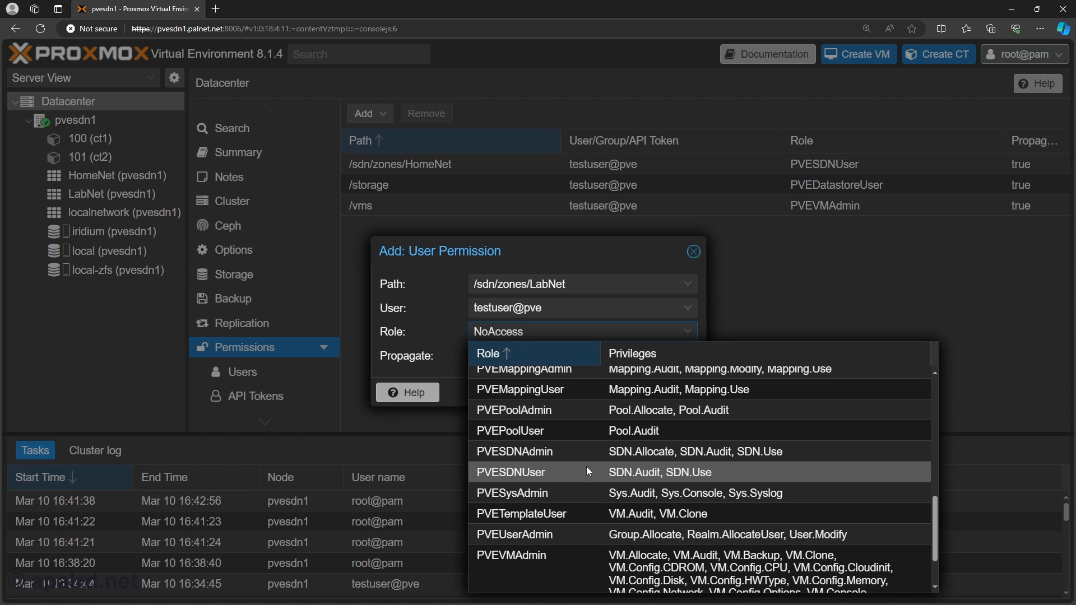
left_click(587, 466)
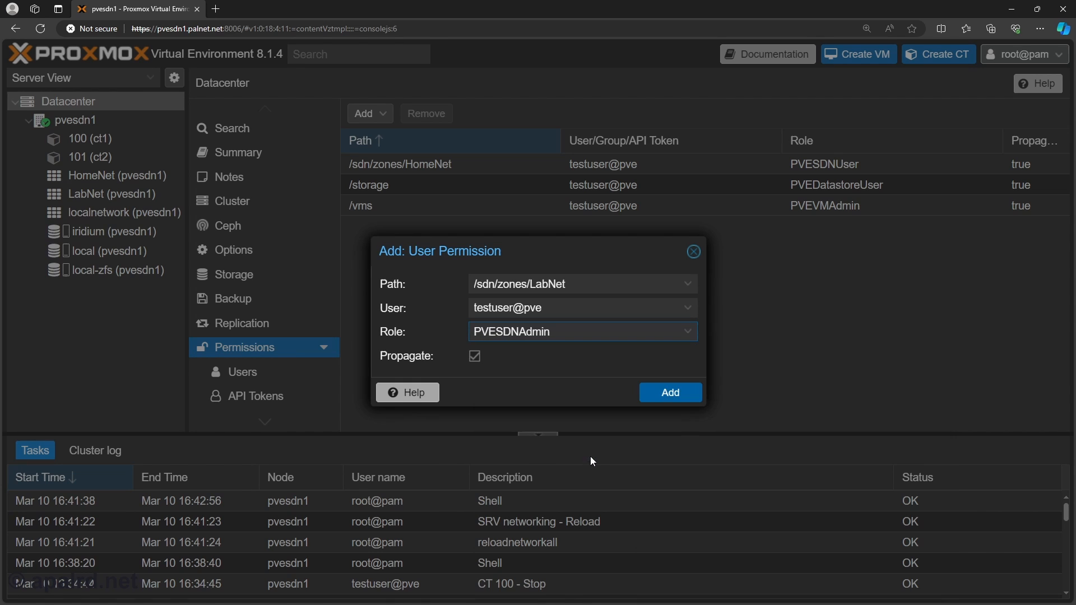
left_click(662, 394)
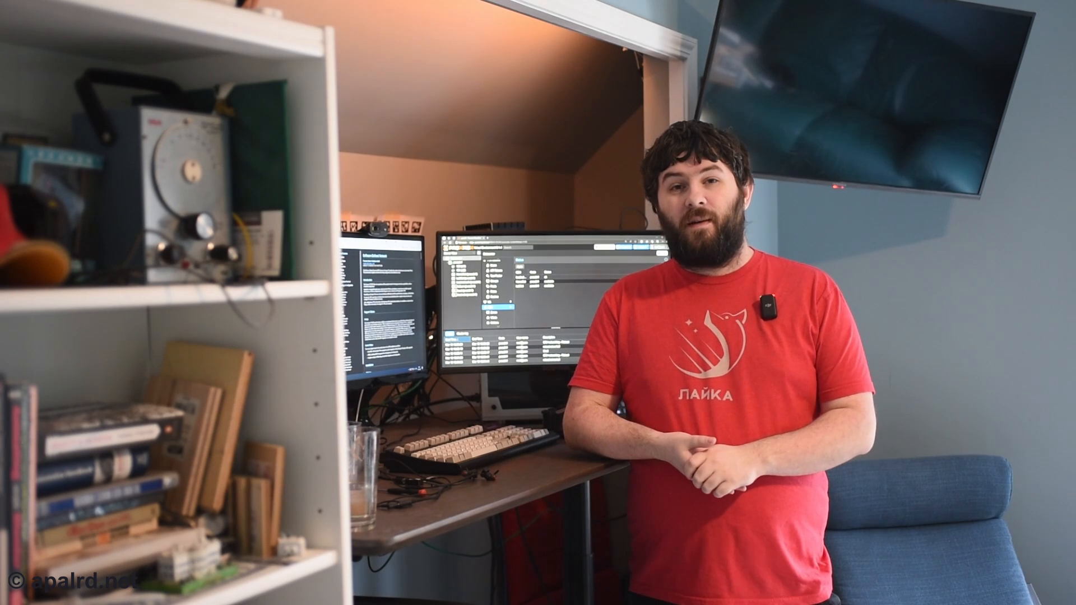